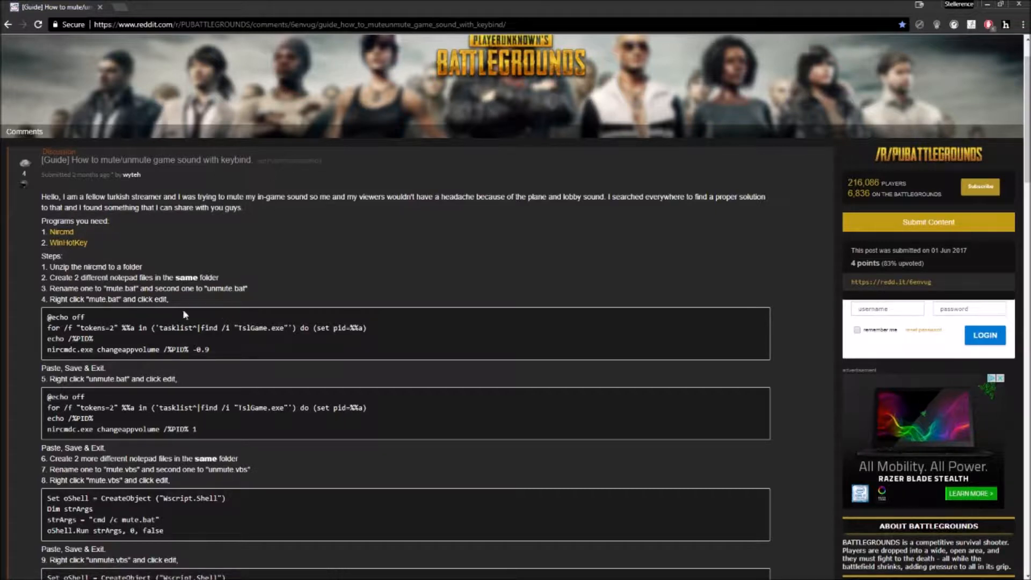
# Step: Create a new text document named mutey in the VolumeKillMacro folder
pyautogui.scroll(-1, 116, 315)
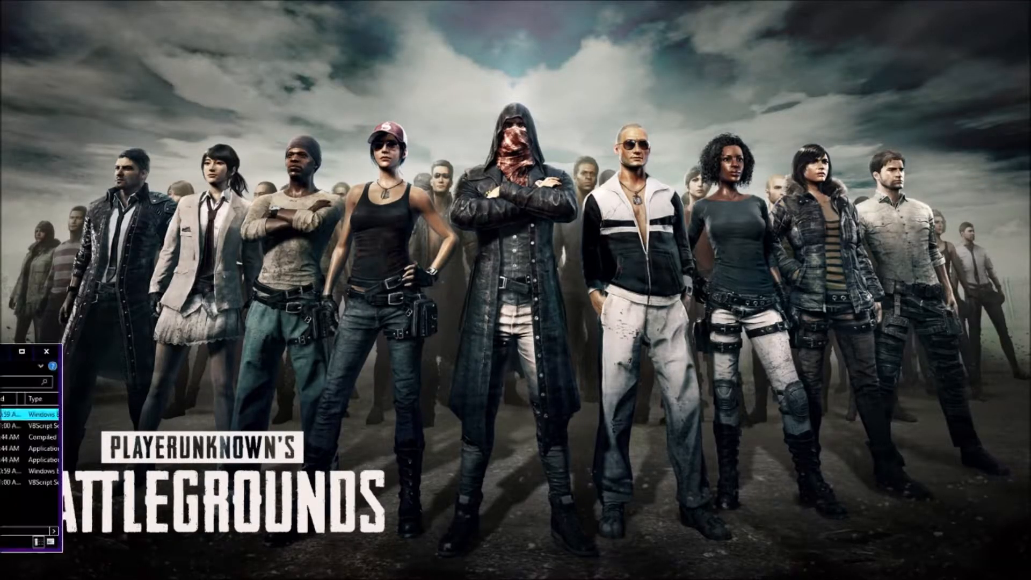
pyautogui.moveTo(0, 352); pyautogui.dragTo(333, 141)
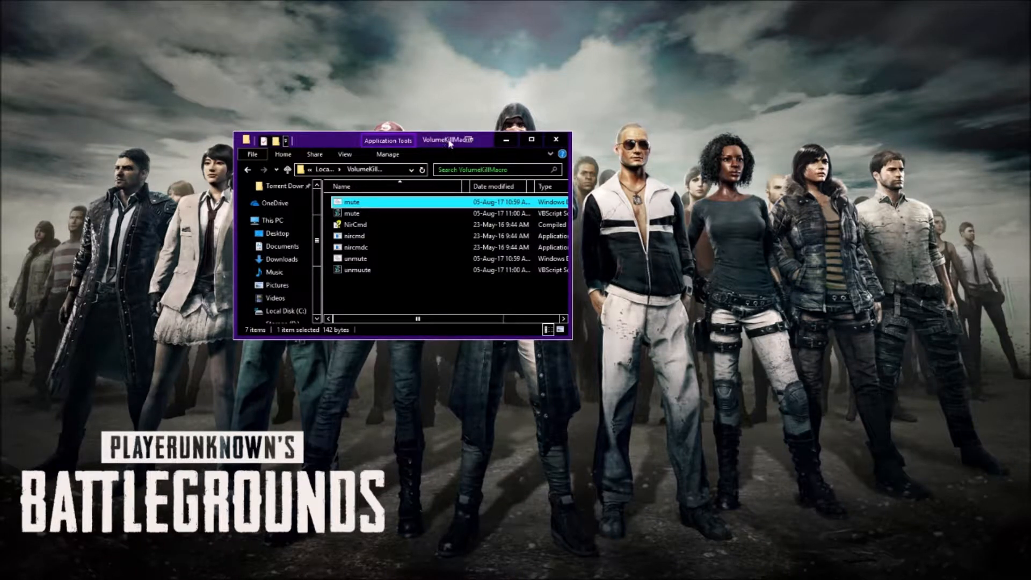
pyautogui.click(388, 249)
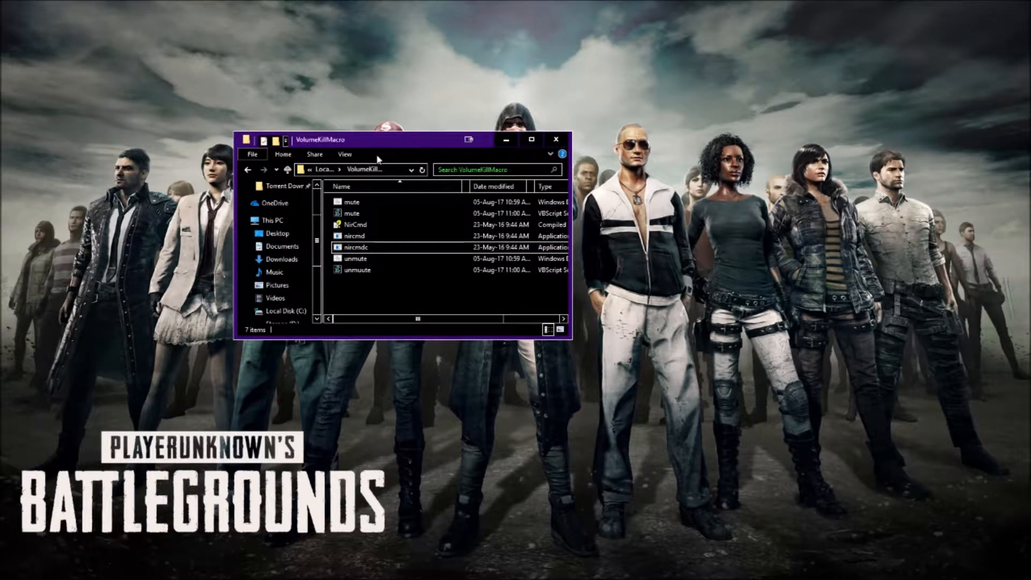
pyautogui.rightClick(356, 282)
pyautogui.moveTo(404, 401)
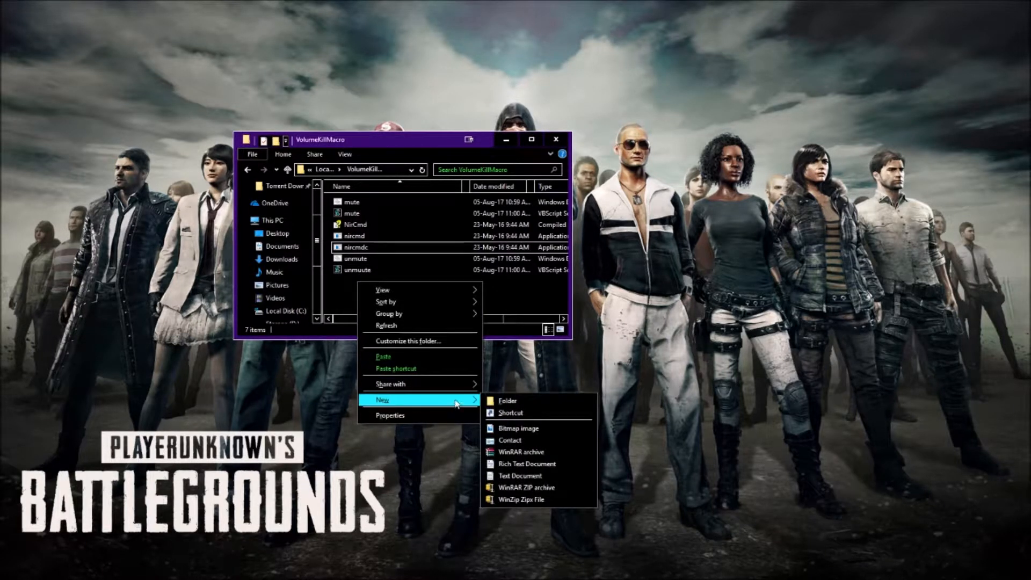
pyautogui.click(519, 475)
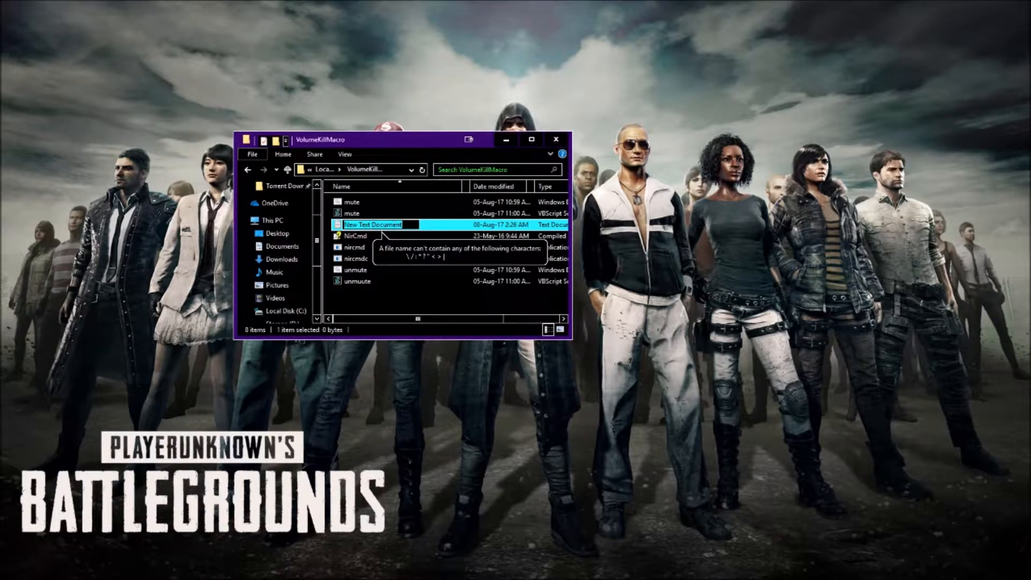
pyautogui.write('mu')
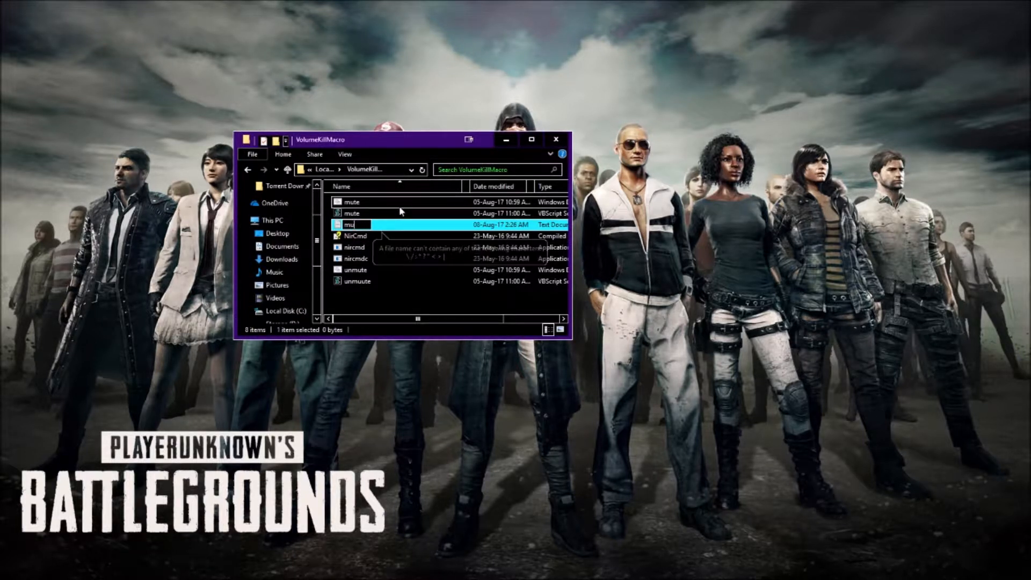
pyautogui.write('tey')
pyautogui.press('Return')
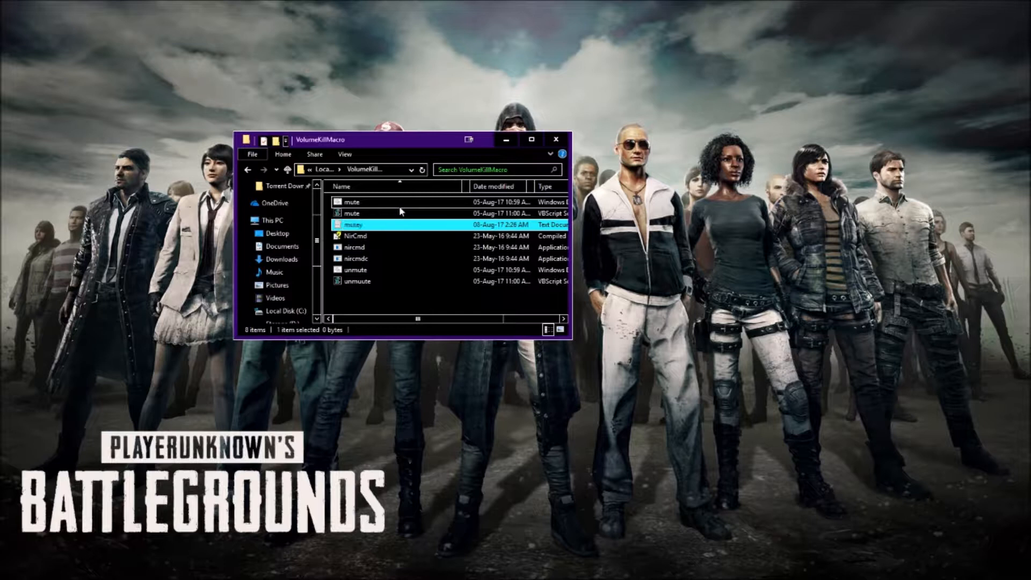
# Step: Rename the mutey text document to mutey.bat
pyautogui.rightClick(362, 228)
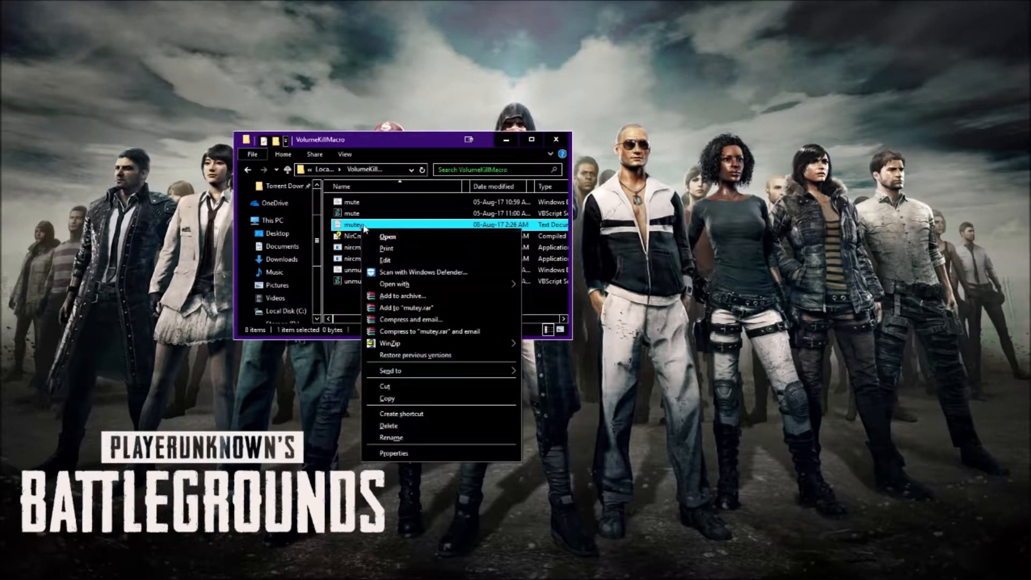
pyautogui.click(408, 439)
pyautogui.click(363, 225)
pyautogui.write('.bat')
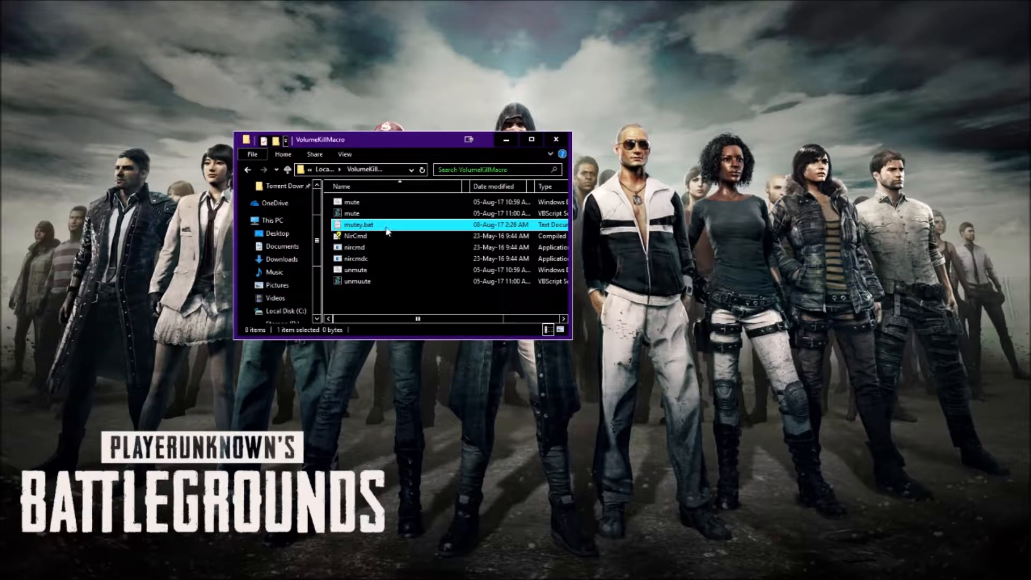
# Step: Open the mutey.bat document in Notepad, enter a row of asterisks, discard the change, reopen the document and close it
pyautogui.doubleClick(355, 228)
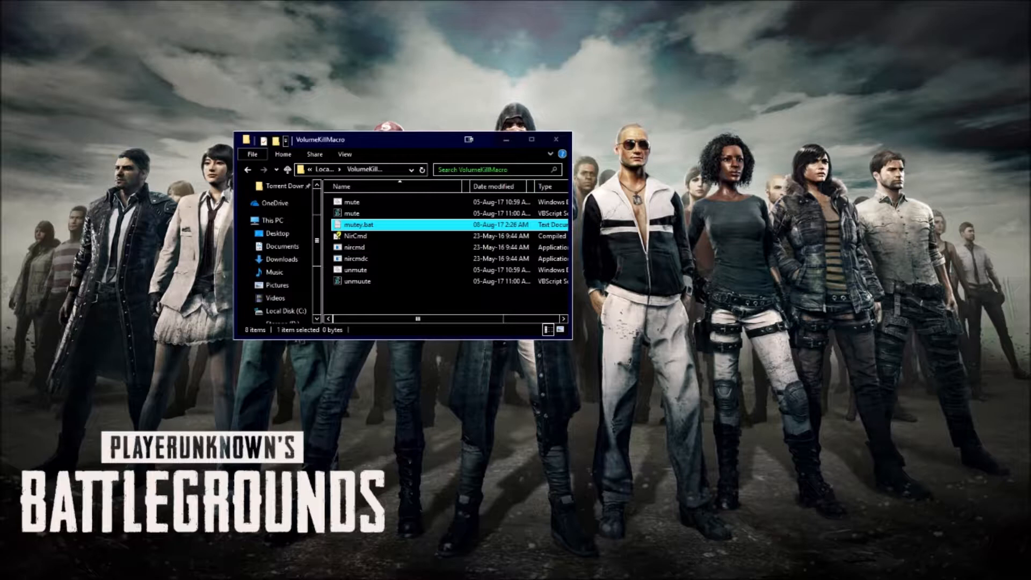
pyautogui.moveTo(0, 141); pyautogui.dragTo(172, 141)
pyautogui.write('**************')
pyautogui.click(487, 147)
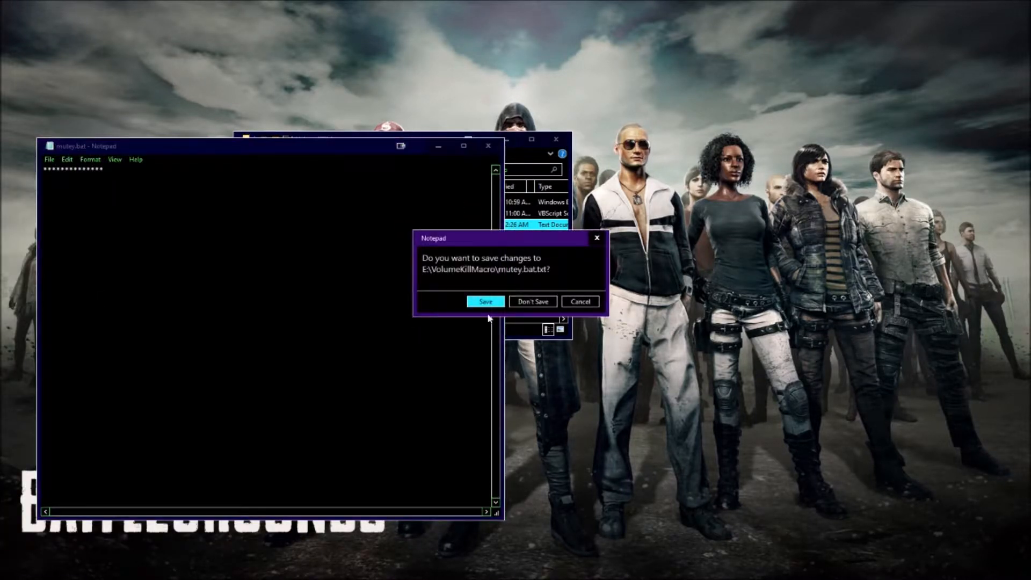
pyautogui.click(529, 301)
pyautogui.doubleClick(366, 226)
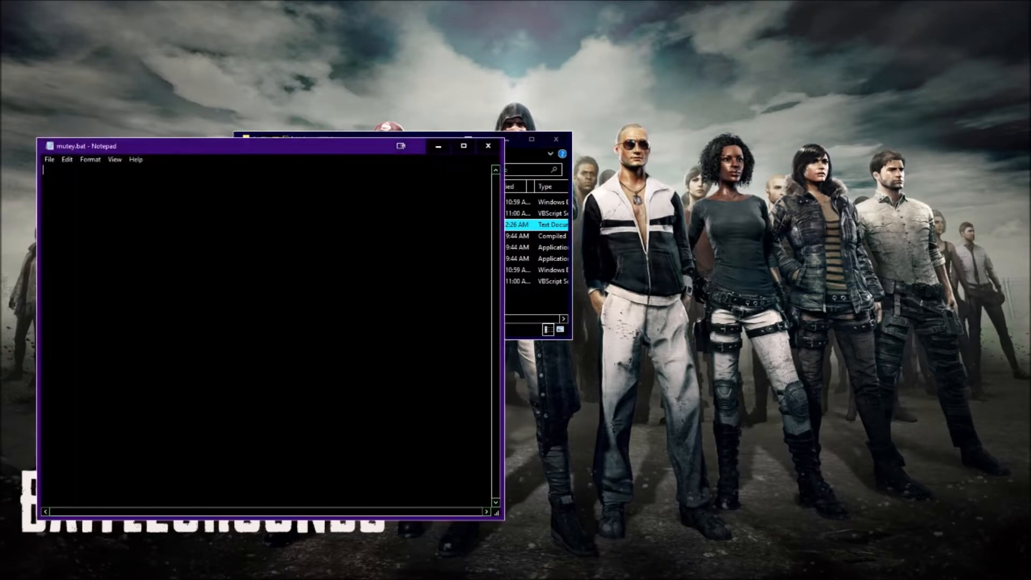
pyautogui.click(489, 147)
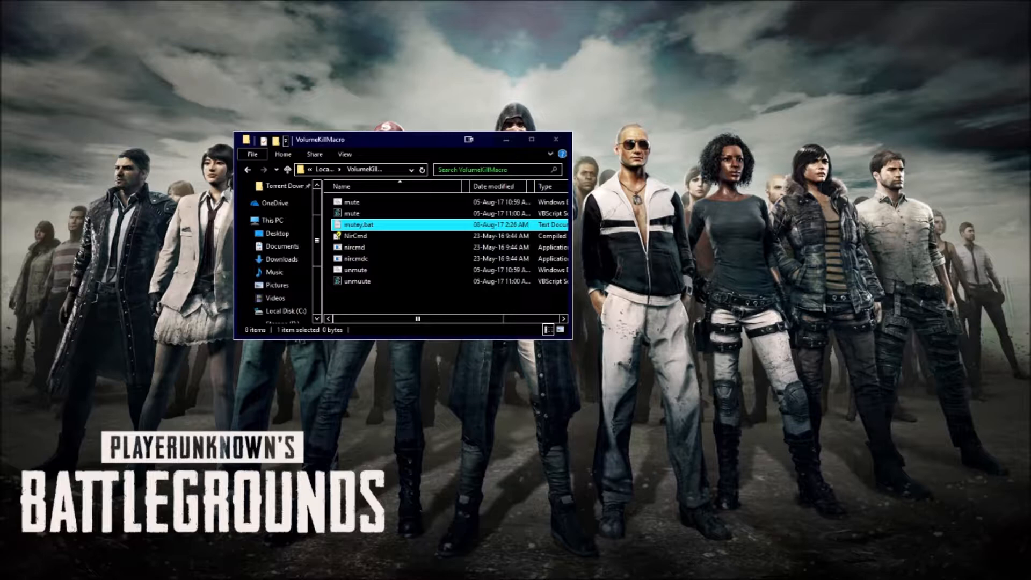
# Step: In File Explorer Options, turn off "Hide extensions for known file types" and apply the change
pyautogui.moveTo(0, 97); pyautogui.dragTo(711, 122)
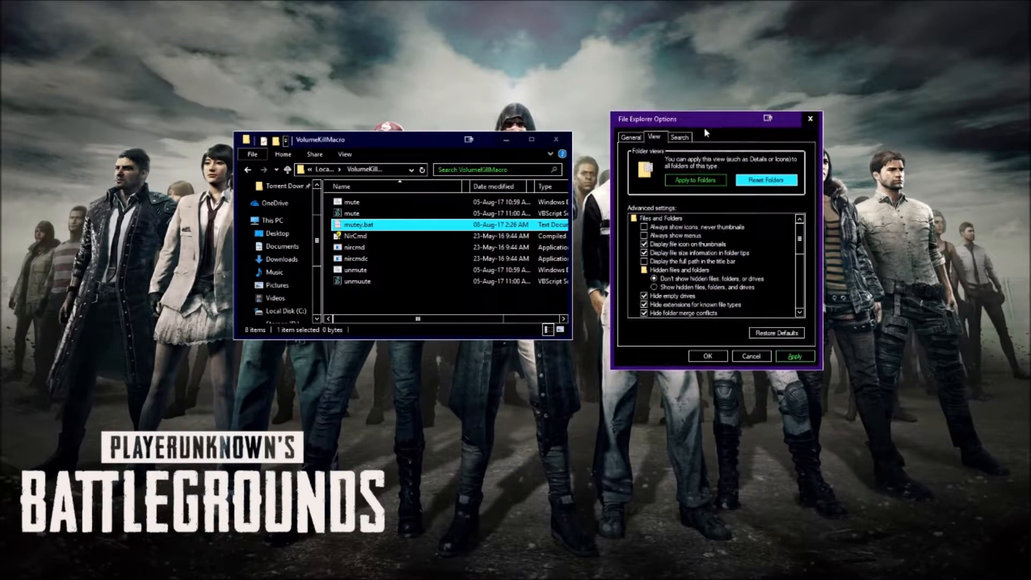
pyautogui.click(626, 138)
pyautogui.click(659, 137)
pyautogui.scroll(-1, 672, 285)
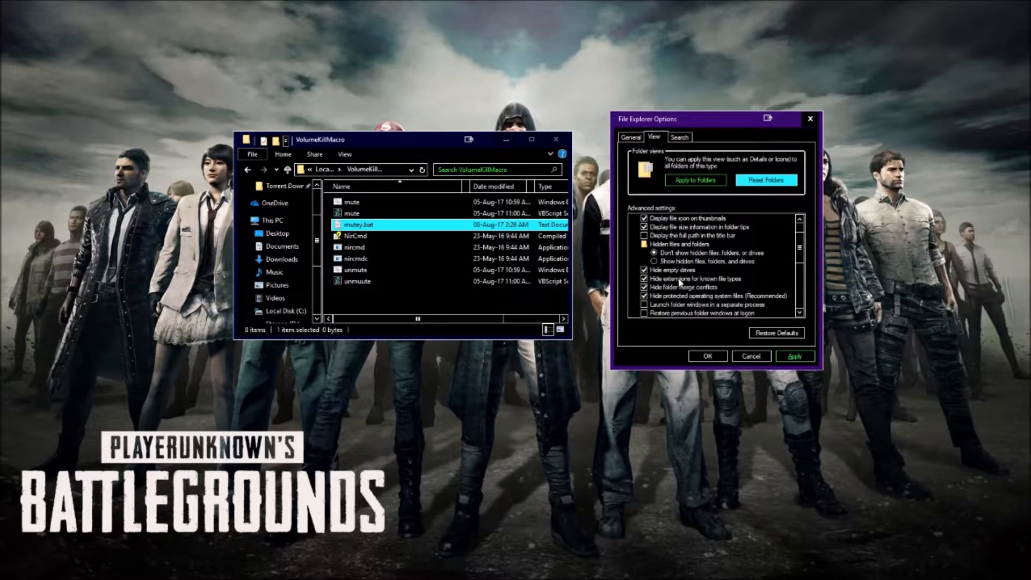
pyautogui.click(644, 279)
pyautogui.click(794, 357)
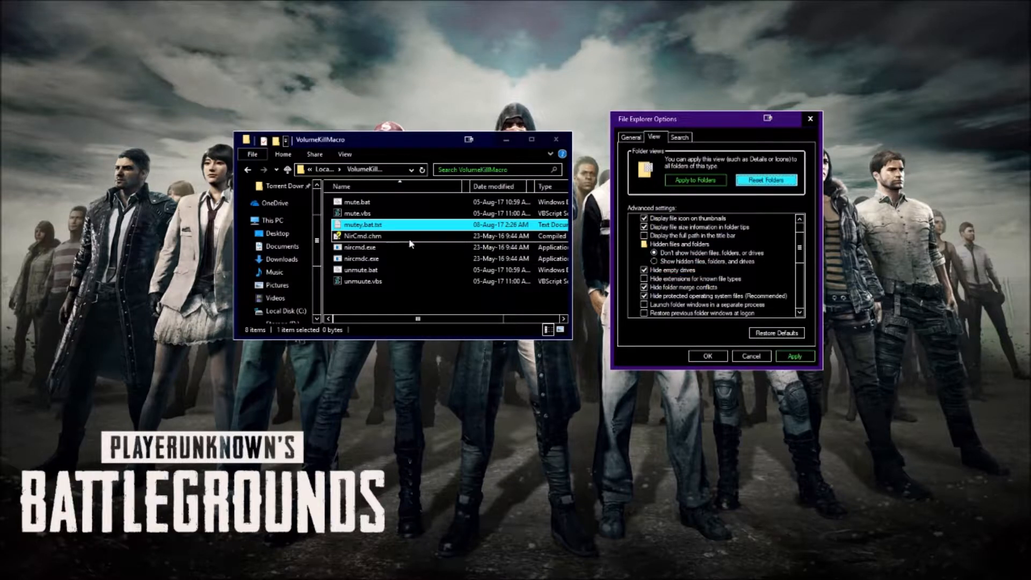
# Step: Rename mutey.bat.txt to mutey.bat by removing its .txt extension, and accept the extension change
pyautogui.rightClick(381, 226)
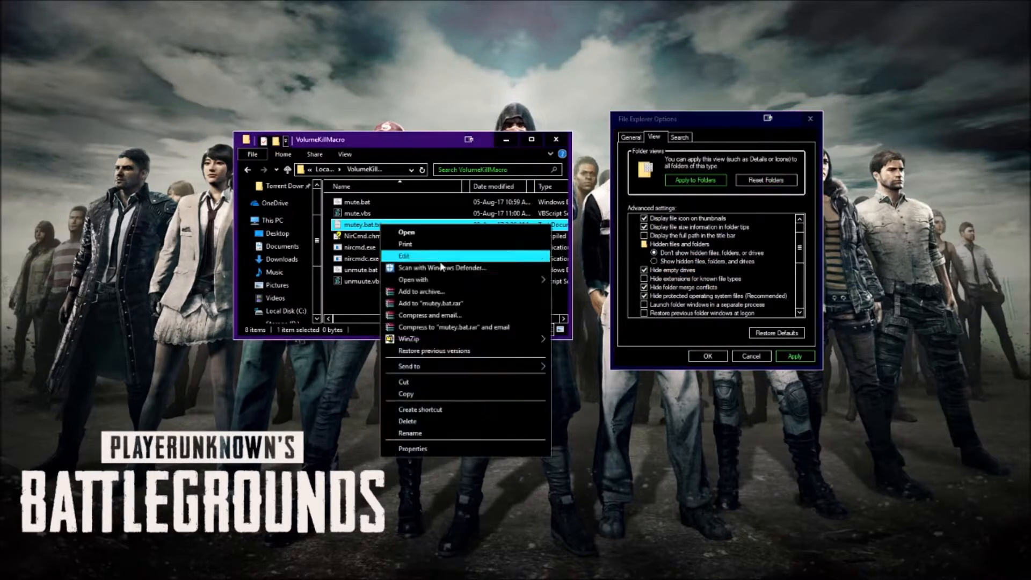
pyautogui.click(433, 437)
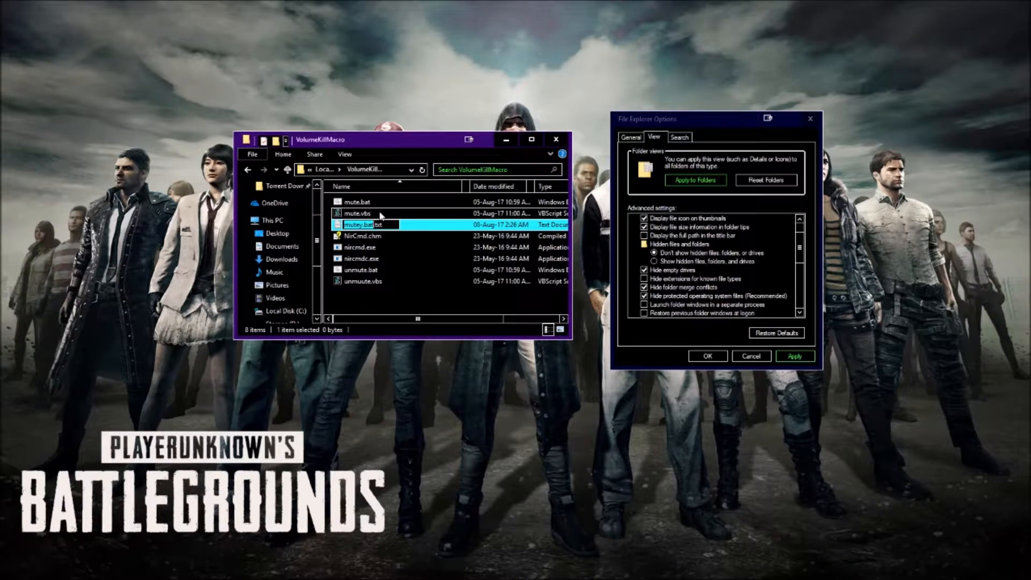
pyautogui.click(386, 225)
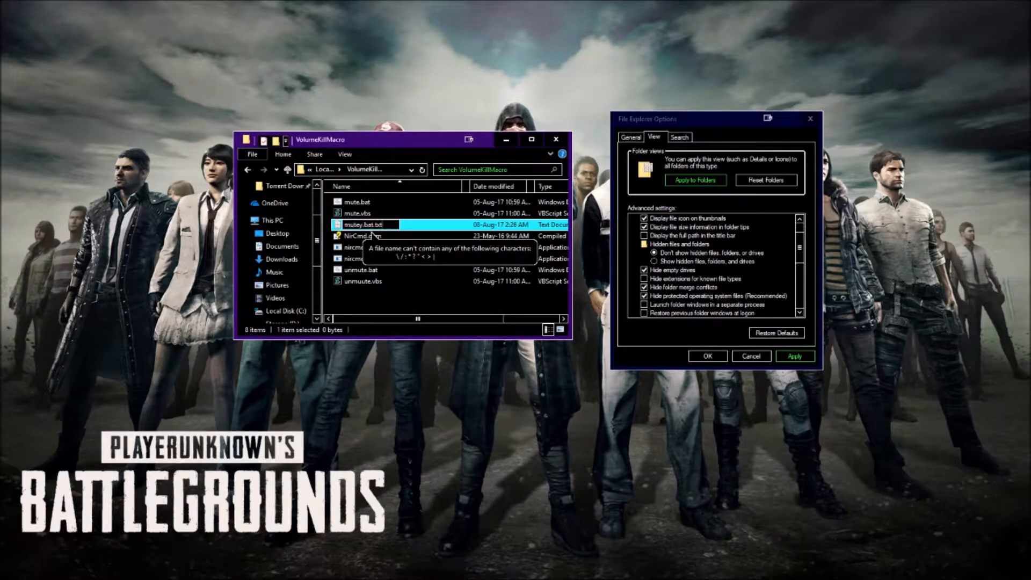
pyautogui.press('BackSpace')
pyautogui.press('BackSpace')
pyautogui.press('BackSpace')
pyautogui.press('BackSpace')
pyautogui.press('Return')
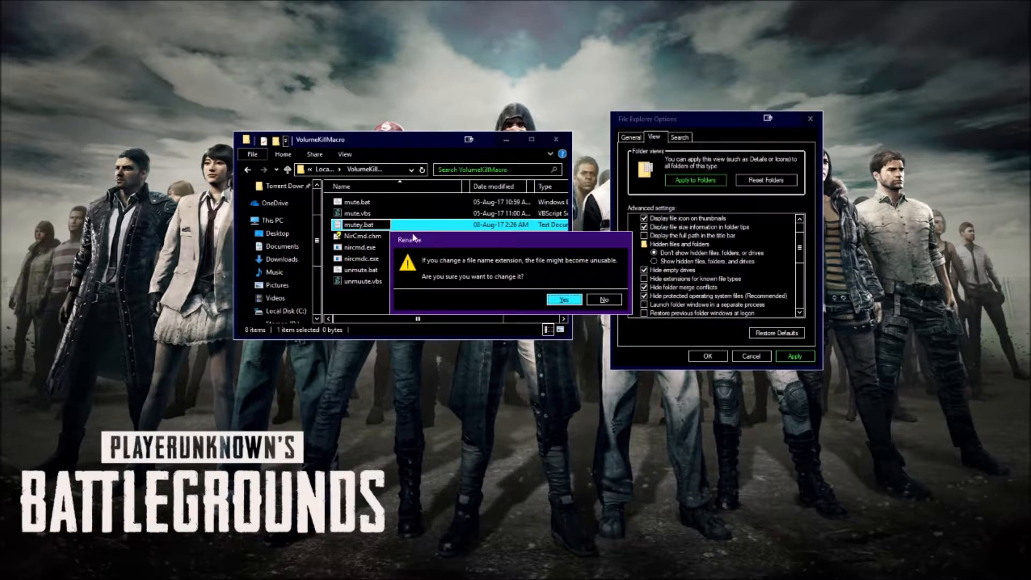
pyautogui.click(563, 300)
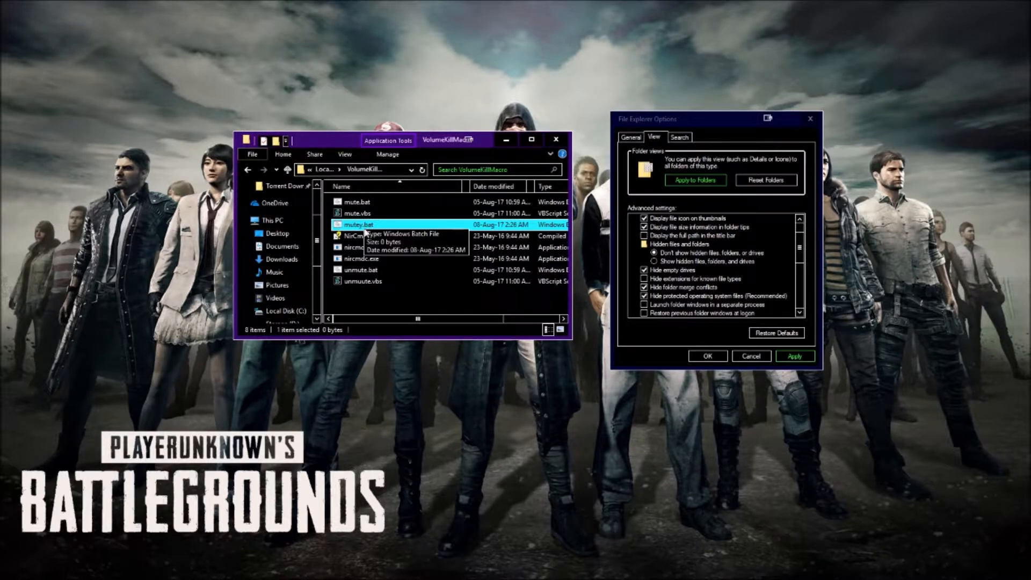
# Step: Delete the mutey.bat file from the VolumeKillMacro folder
pyautogui.press('Delete')
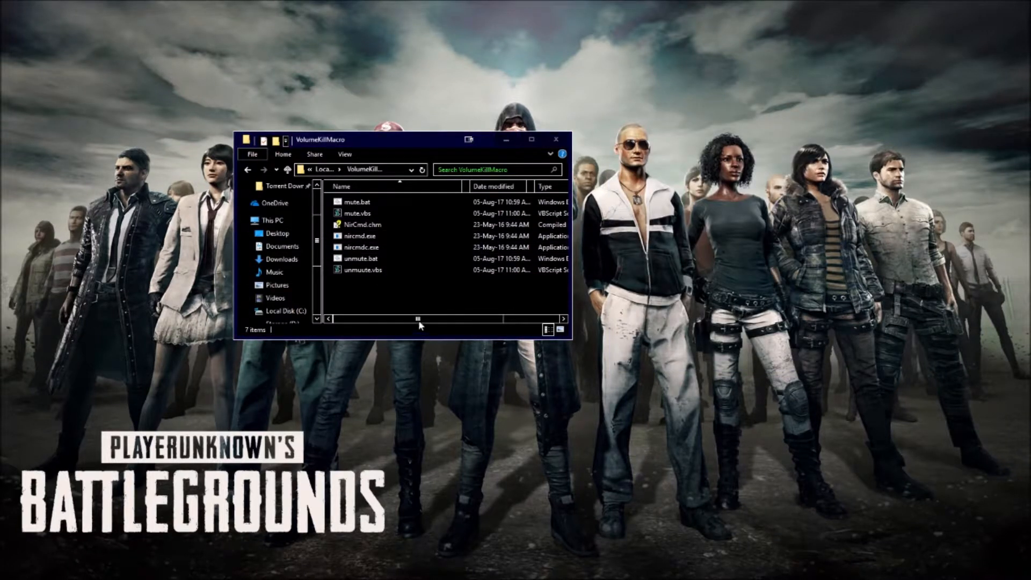
pyautogui.click(419, 321)
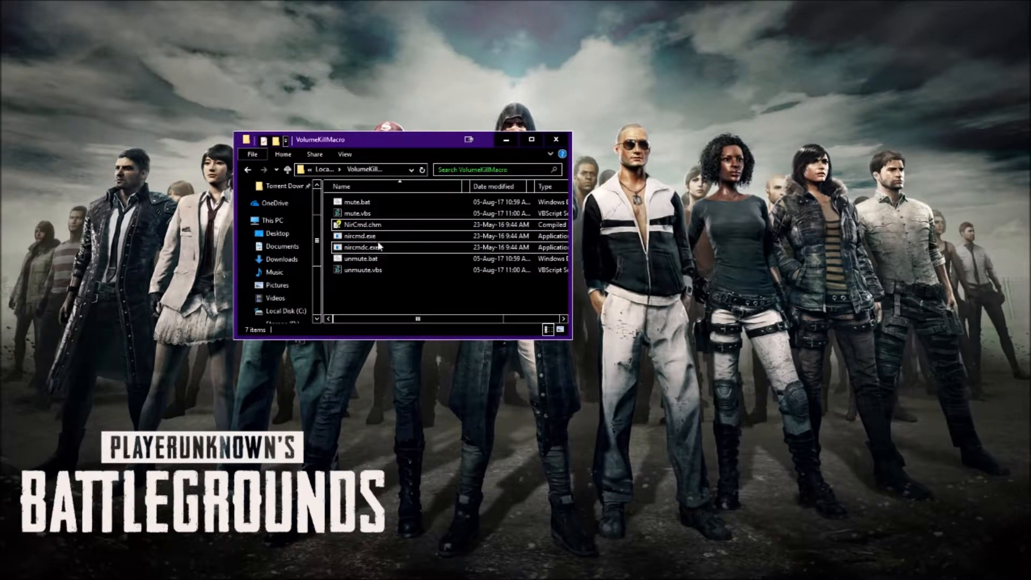
# Step: Open mute.bat for editing in Notepad, examine its commands and close it
pyautogui.click(357, 202)
pyautogui.rightClick(369, 203)
pyautogui.click(387, 223)
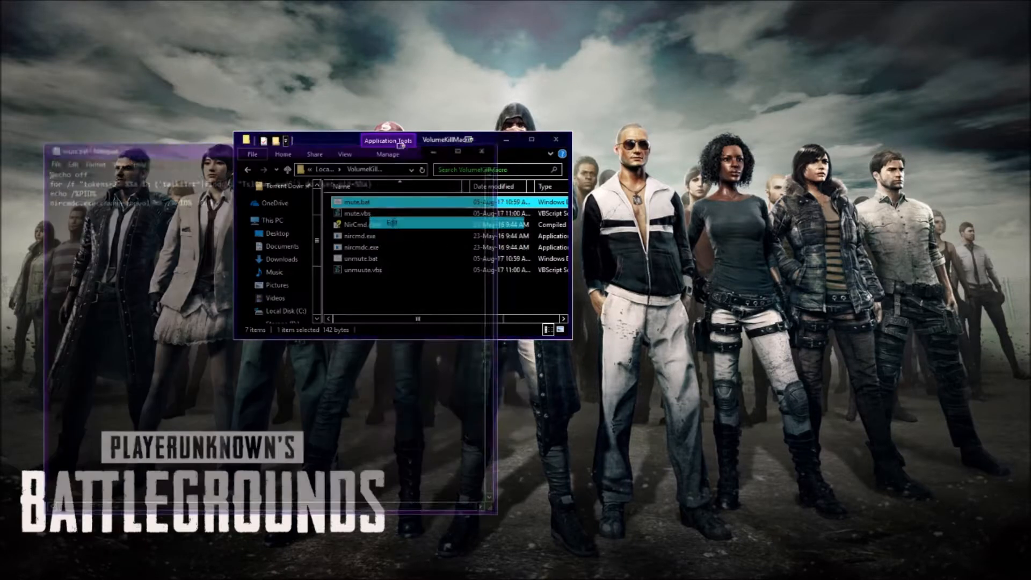
pyautogui.click(633, 363)
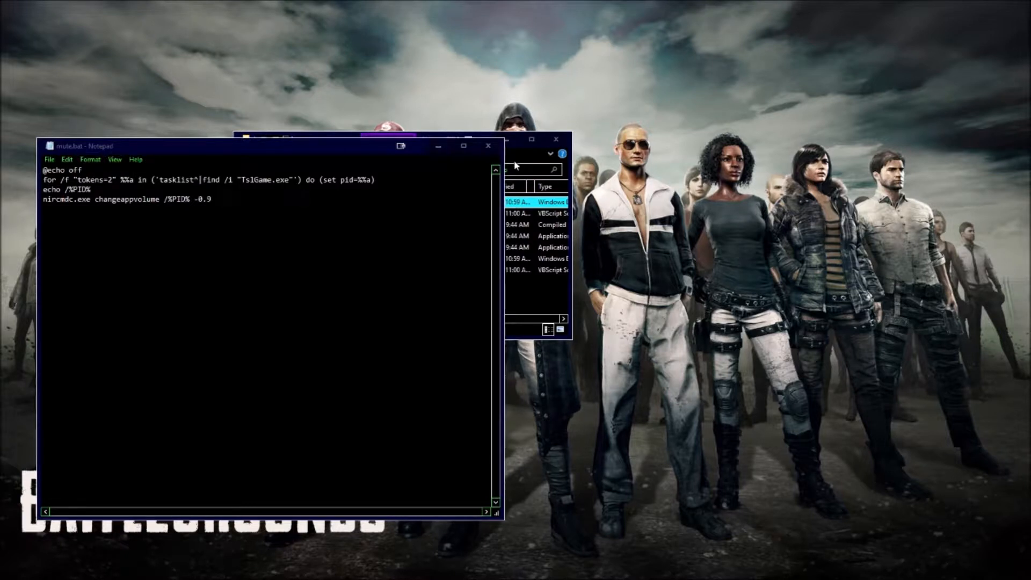
pyautogui.click(488, 146)
# Step: Open mute.vbs for editing in Notepad, examine its script and close it without saving
pyautogui.rightClick(366, 213)
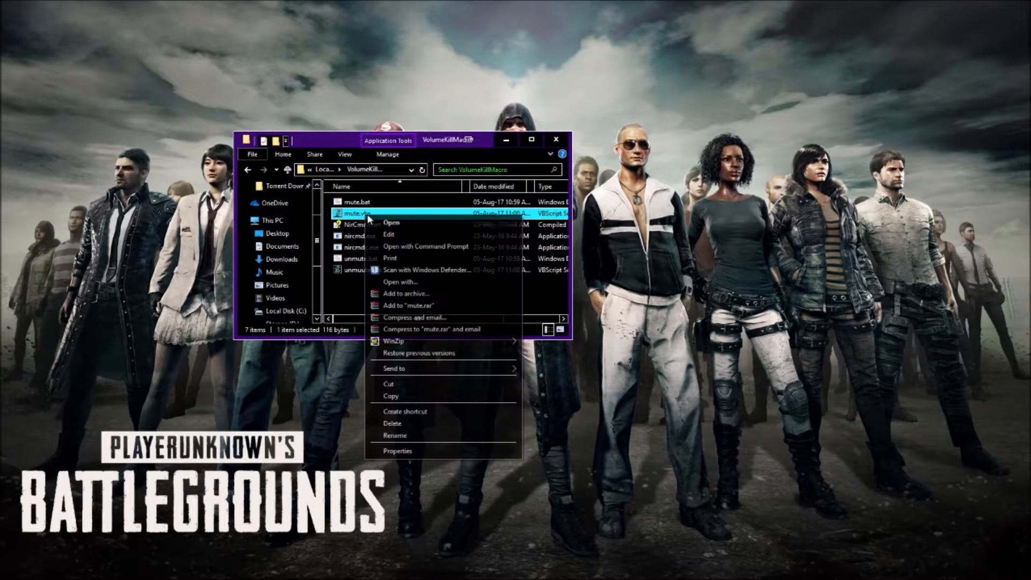
pyautogui.click(389, 234)
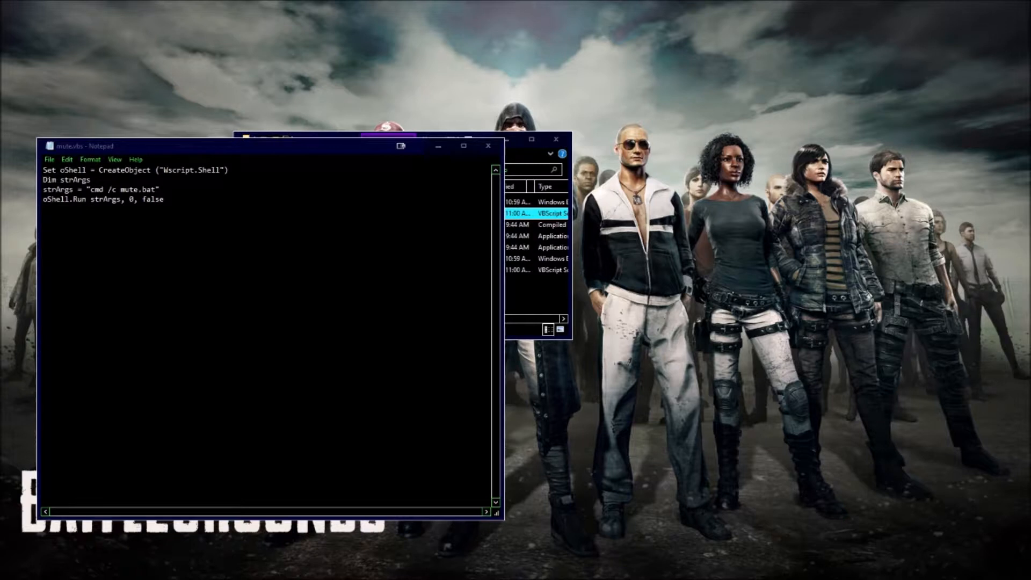
pyautogui.click(486, 146)
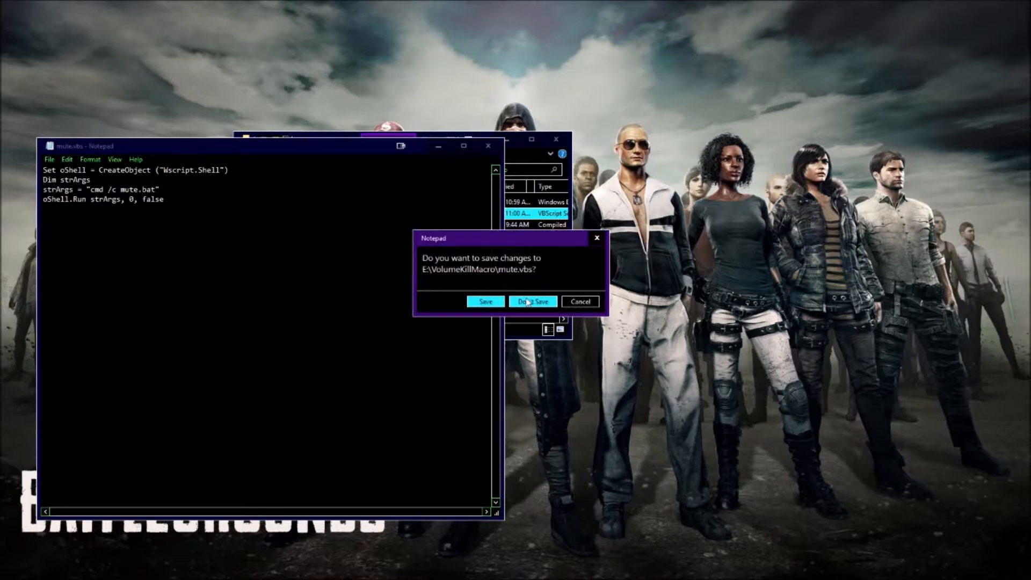
pyautogui.click(528, 302)
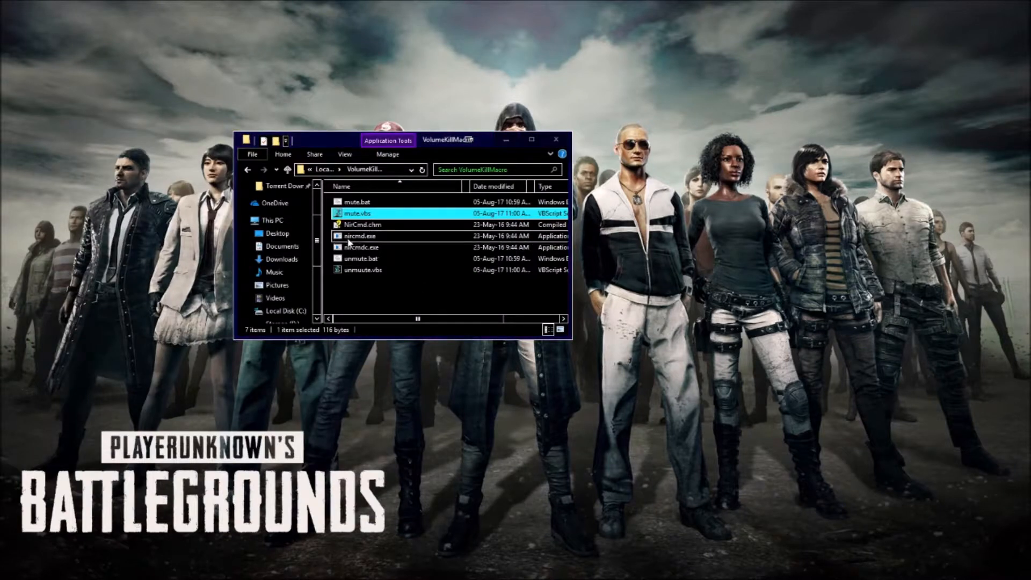
# Step: Reopen mute.bat in Notepad to review its volume command, and close it
pyautogui.click(357, 202)
pyautogui.rightClick(365, 202)
pyautogui.click(673, 406)
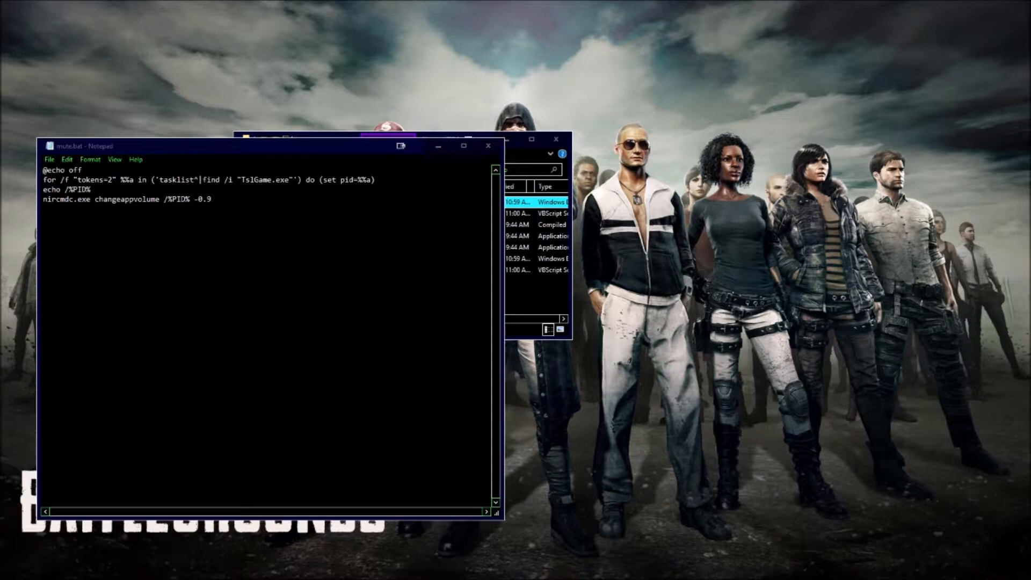
pyautogui.click(488, 146)
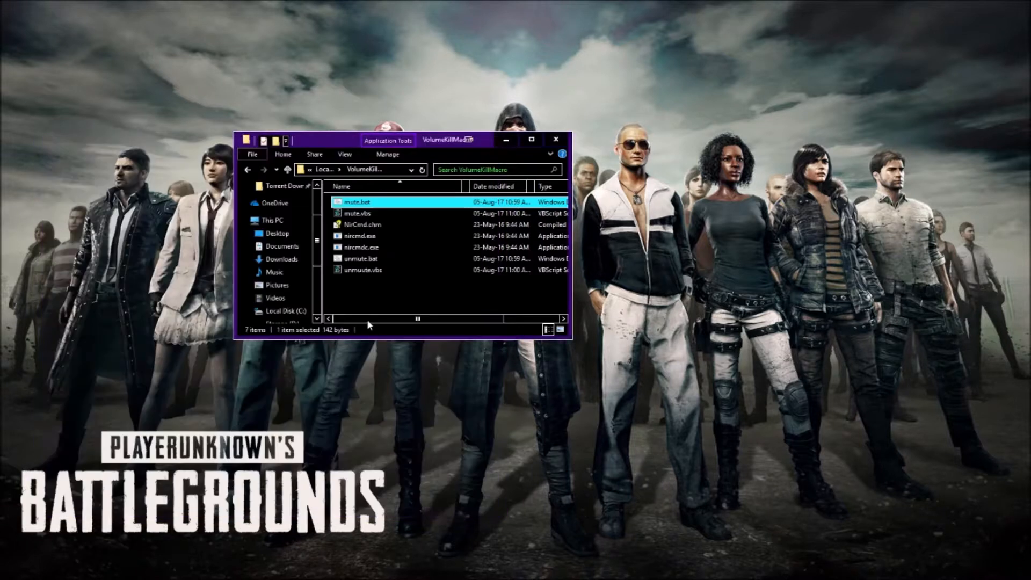
# Step: Open unmute.bat for editing in Notepad, examine its volume command and close it
pyautogui.rightClick(375, 258)
pyautogui.click(393, 276)
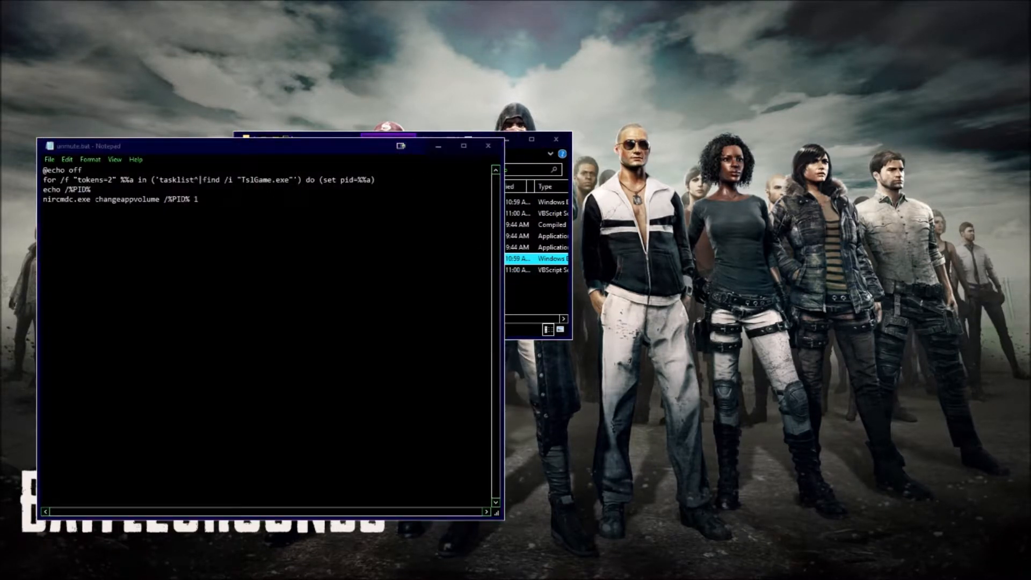
pyautogui.click(488, 146)
# Step: Open unmuute.vbs for editing in Notepad, examine which batch file it runs and close it
pyautogui.click(366, 272)
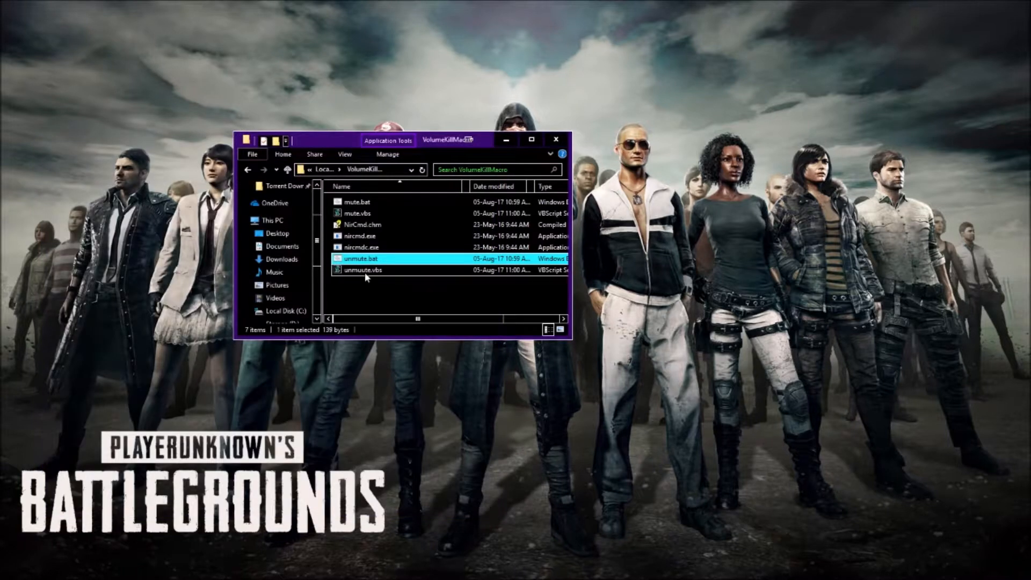
pyautogui.rightClick(365, 272)
pyautogui.click(390, 293)
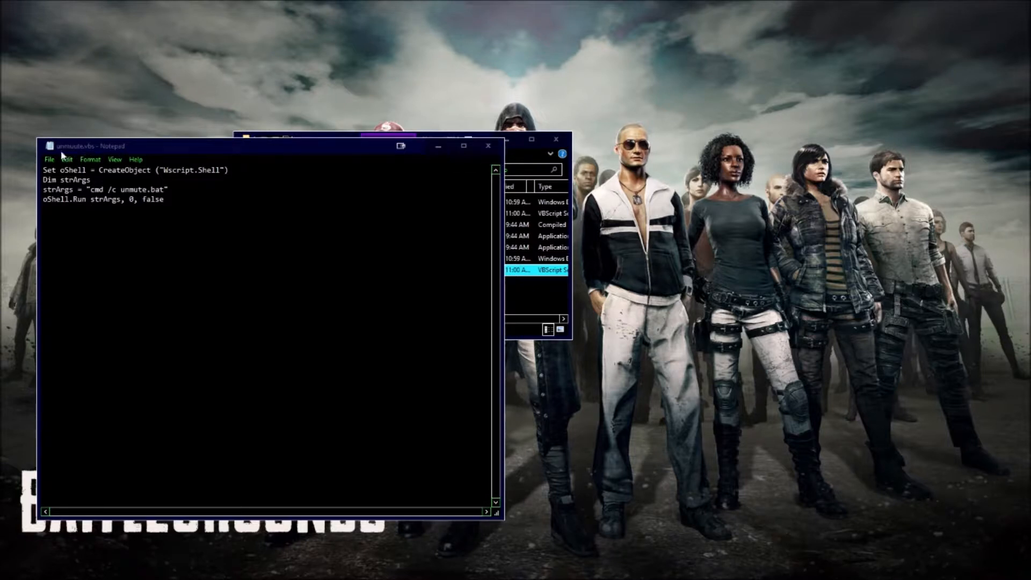
pyautogui.click(488, 146)
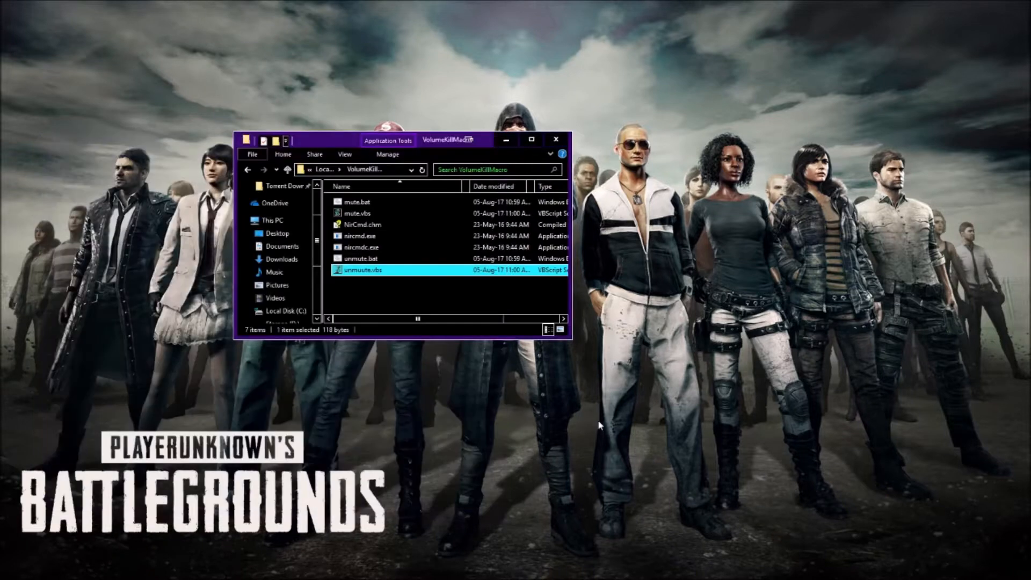
# Step: Switch to WinHotKey, place its window beside the VolumeKillMacro folder, and examine the new-hotkey options without creating one
pyautogui.hotkey('alt', 'Tab')
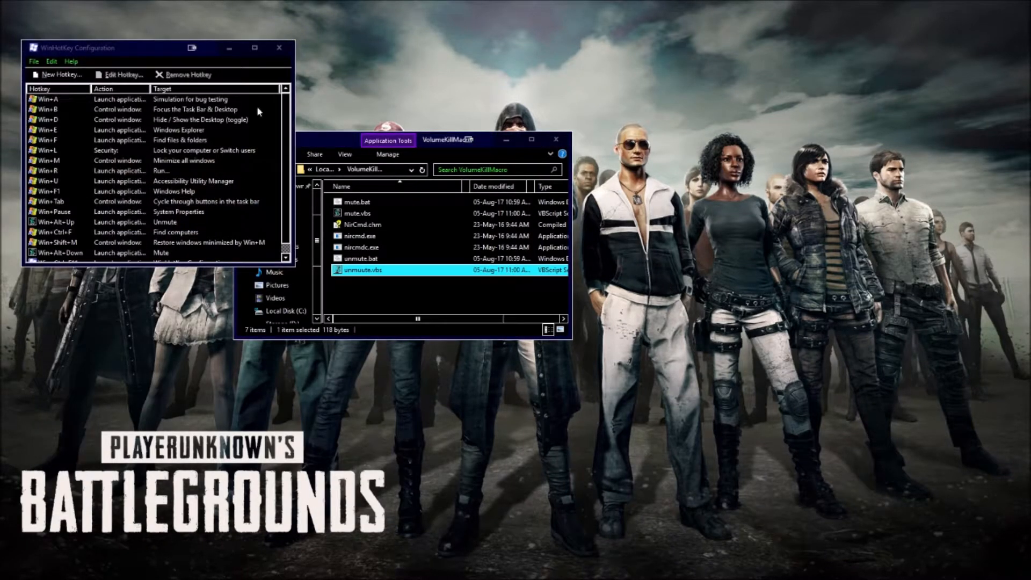
pyautogui.moveTo(138, 50); pyautogui.dragTo(761, 128)
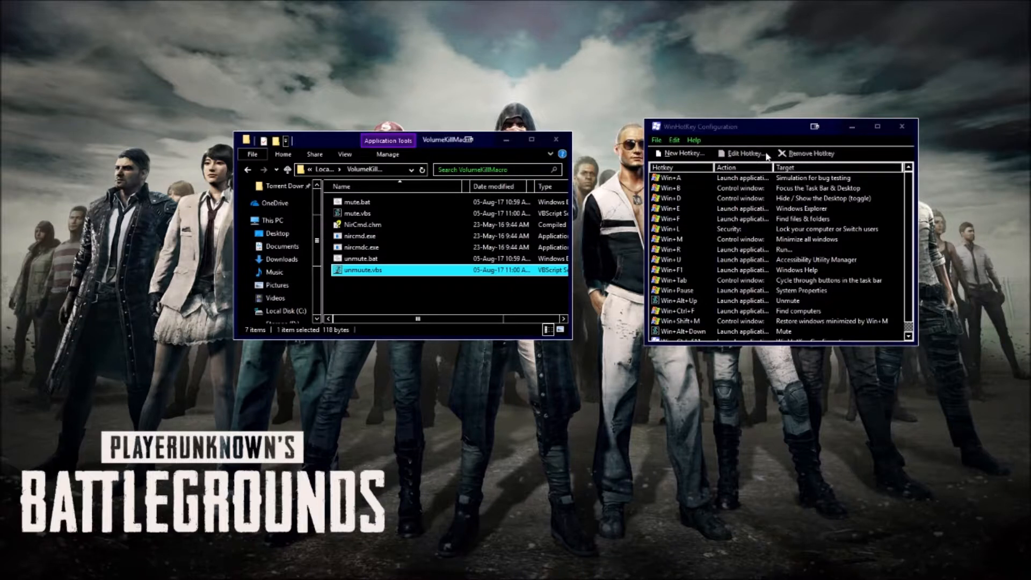
pyautogui.scroll(-1, 706, 272)
pyautogui.click(678, 154)
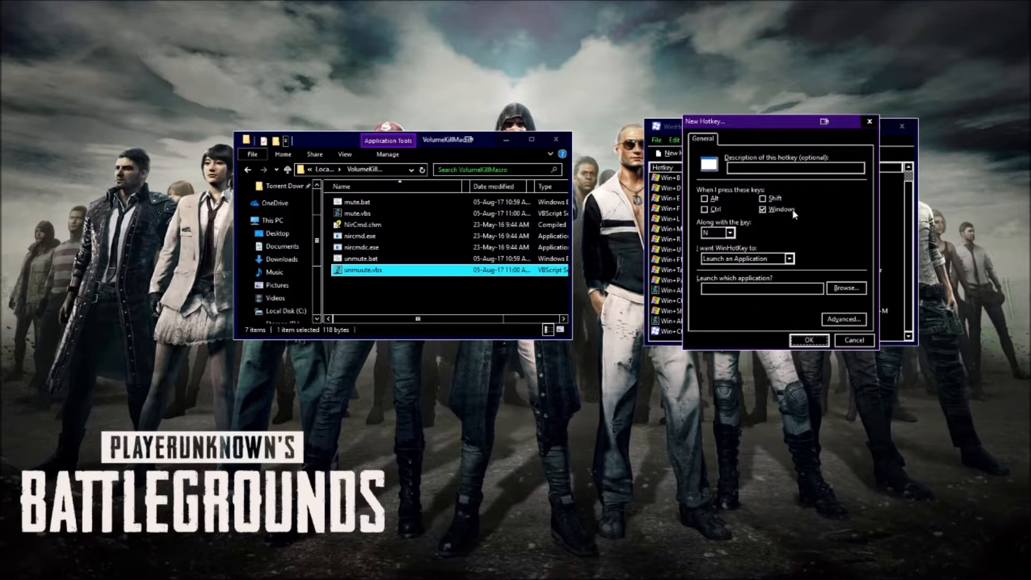
pyautogui.click(858, 343)
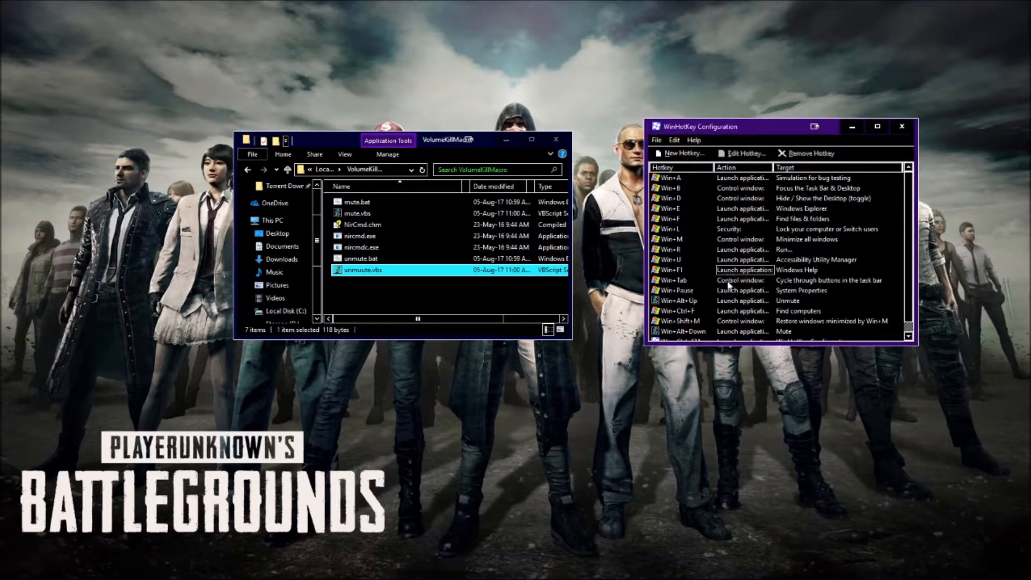
# Step: Review the key combinations and launch targets of the Mute and Unmute hotkeys, closing each one without changes
pyautogui.doubleClick(699, 322)
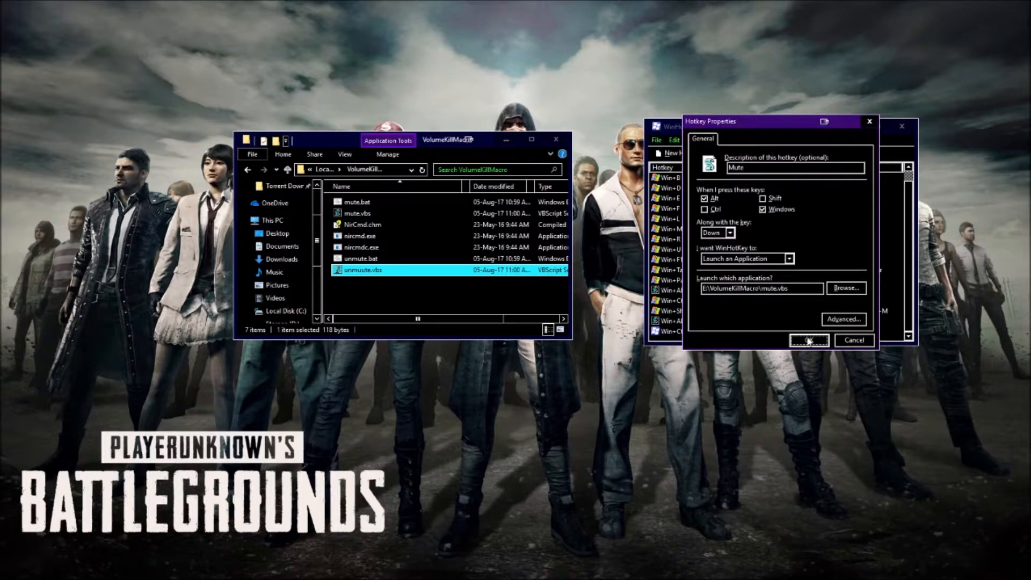
pyautogui.click(847, 341)
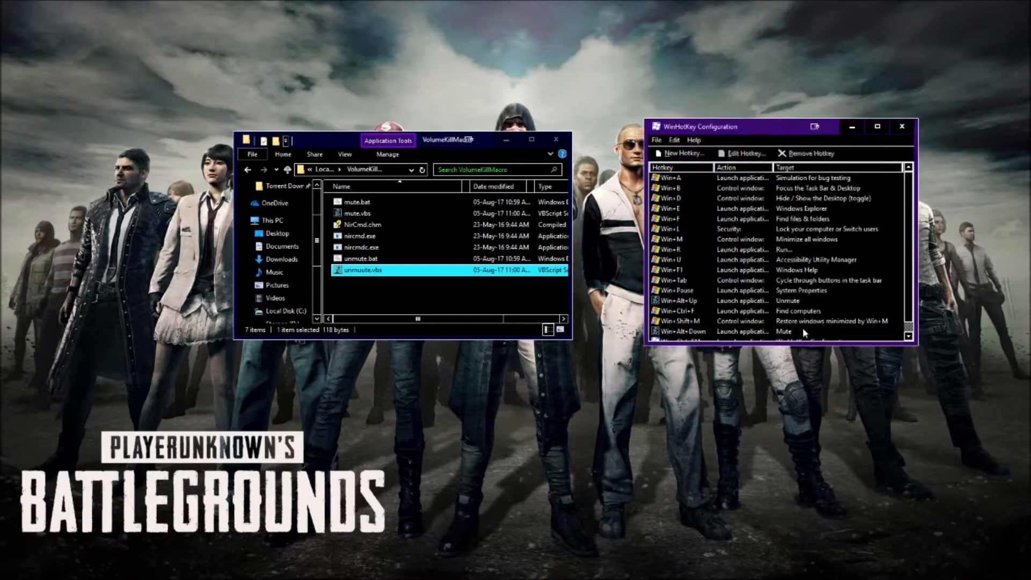
pyautogui.click(687, 301)
pyautogui.doubleClick(688, 301)
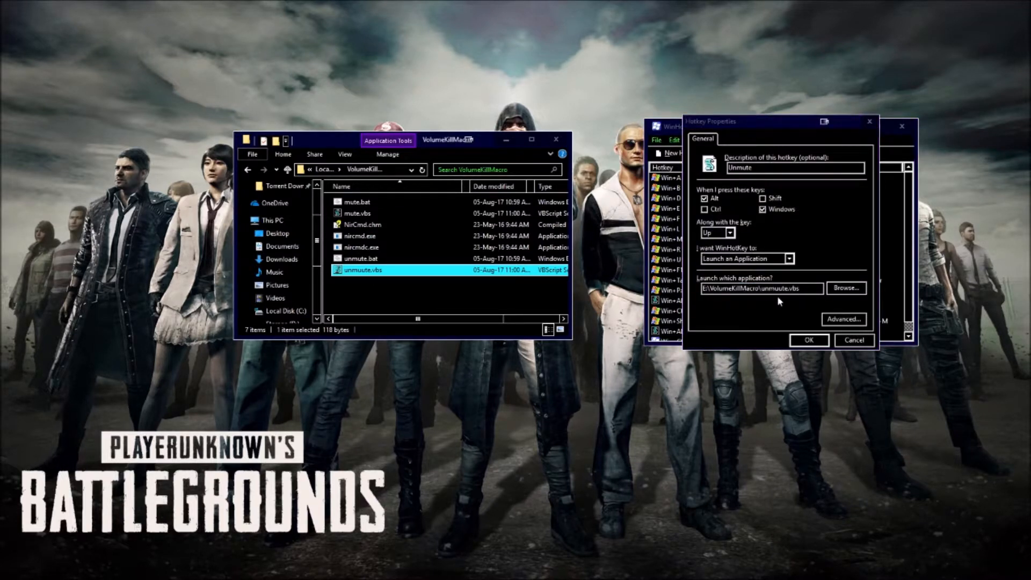
pyautogui.click(853, 341)
# Step: Rename unmuute.vbs to unmute.vbs, save the Unmute hotkey with target E:\VolumeKillMacro\unmute.vbs, and close the hotkey configuration
pyautogui.rightClick(373, 270)
pyautogui.click(427, 488)
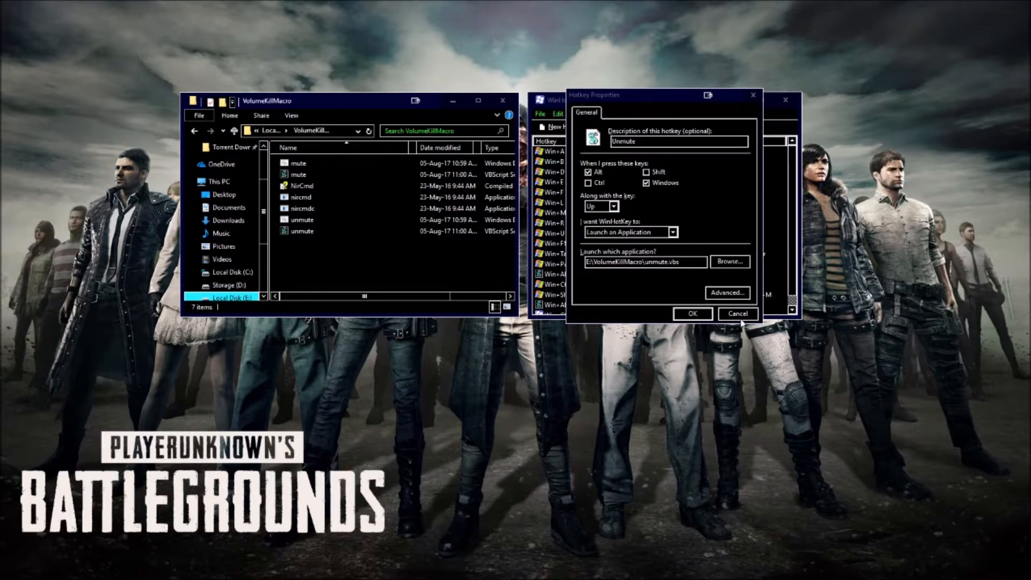
pyautogui.click(692, 314)
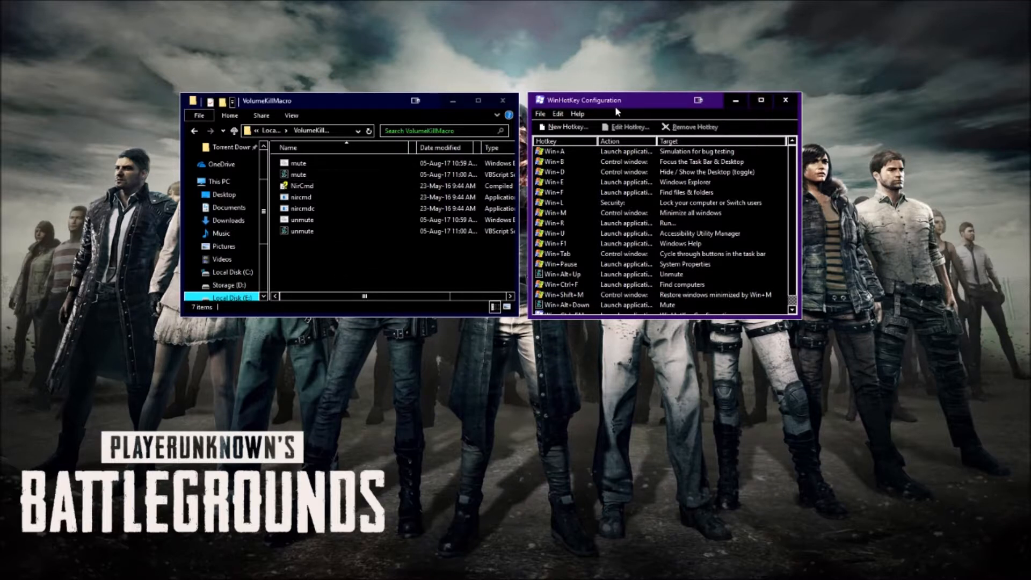
pyautogui.click(786, 101)
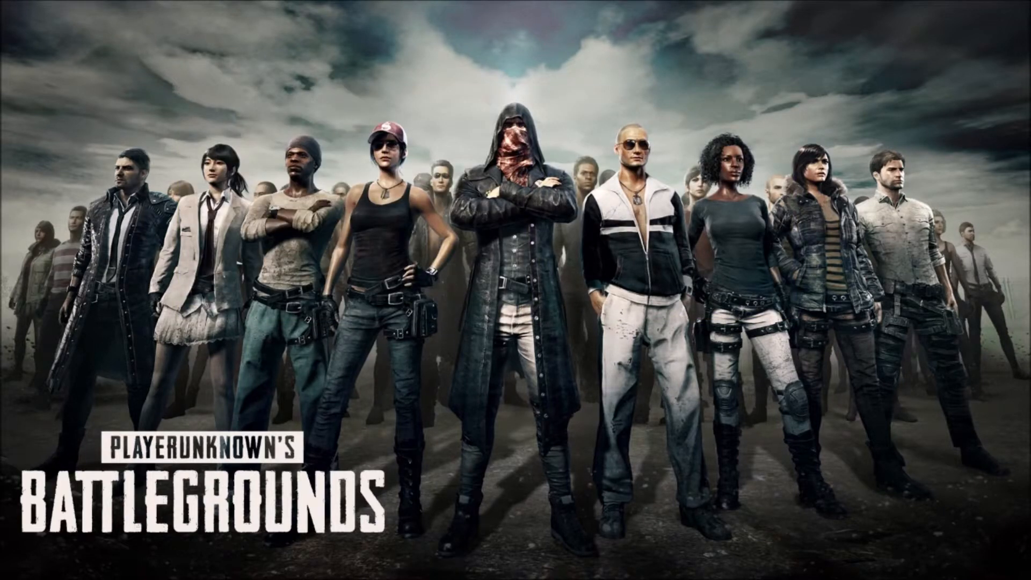
# Step: Place the Volume Mixer over the PUBG lobby and demonstrate the game's slider by raising it to maximum and lowering it near minimum
pyautogui.moveTo(1, 419); pyautogui.dragTo(158, 45)
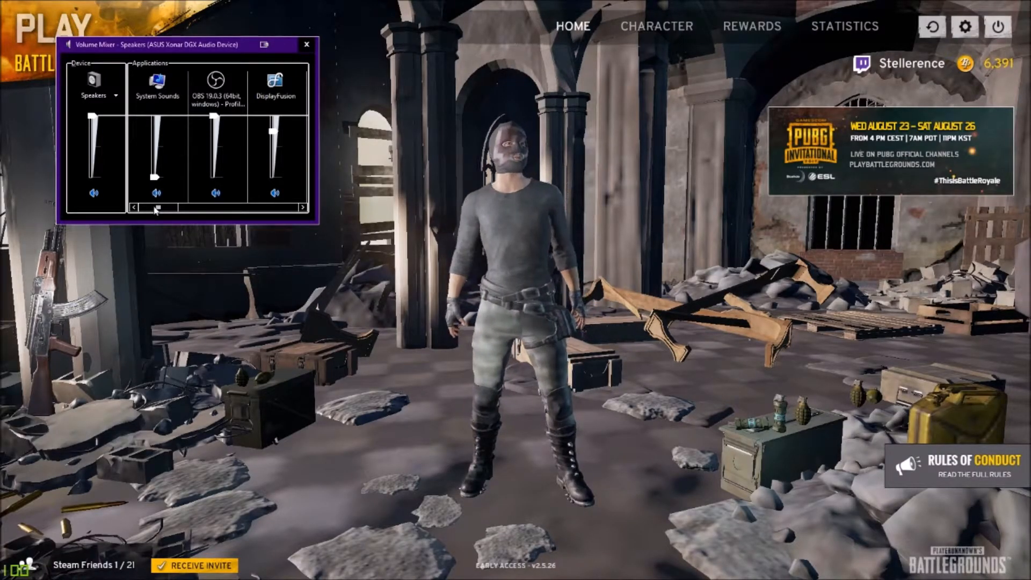
pyautogui.moveTo(156, 209); pyautogui.dragTo(311, 210)
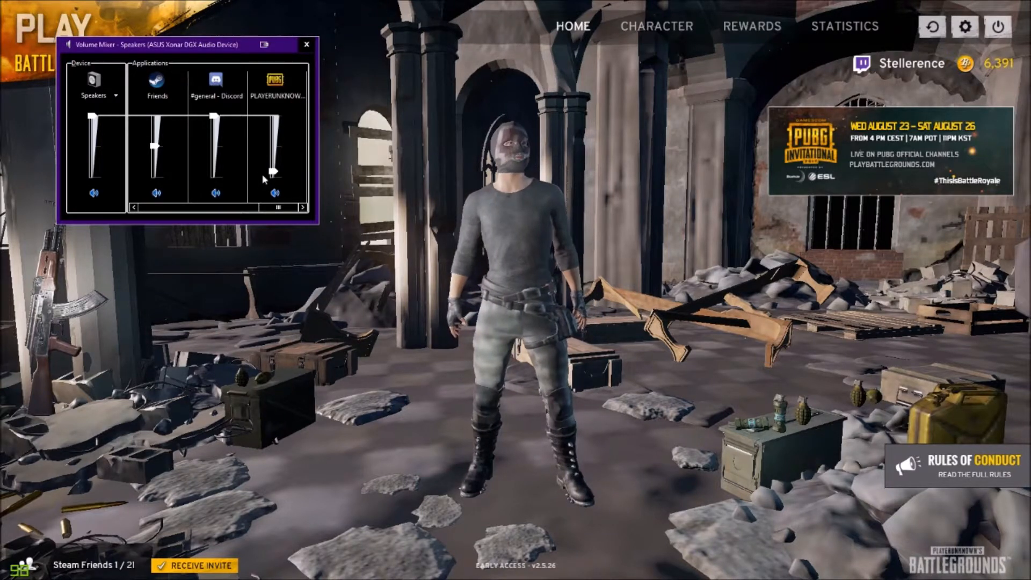
pyautogui.moveTo(274, 171); pyautogui.dragTo(274, 116)
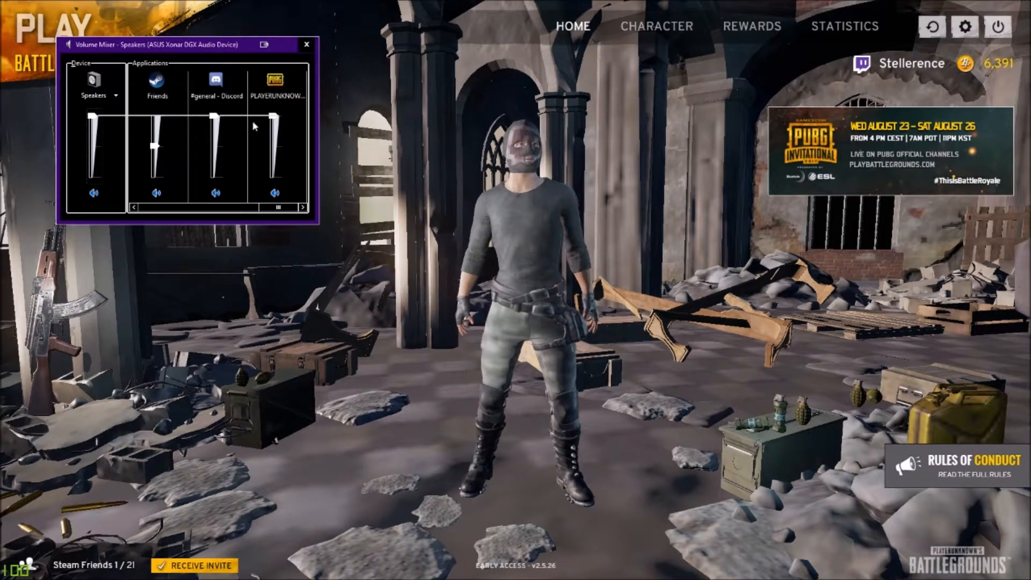
pyautogui.moveTo(274, 116); pyautogui.dragTo(274, 171)
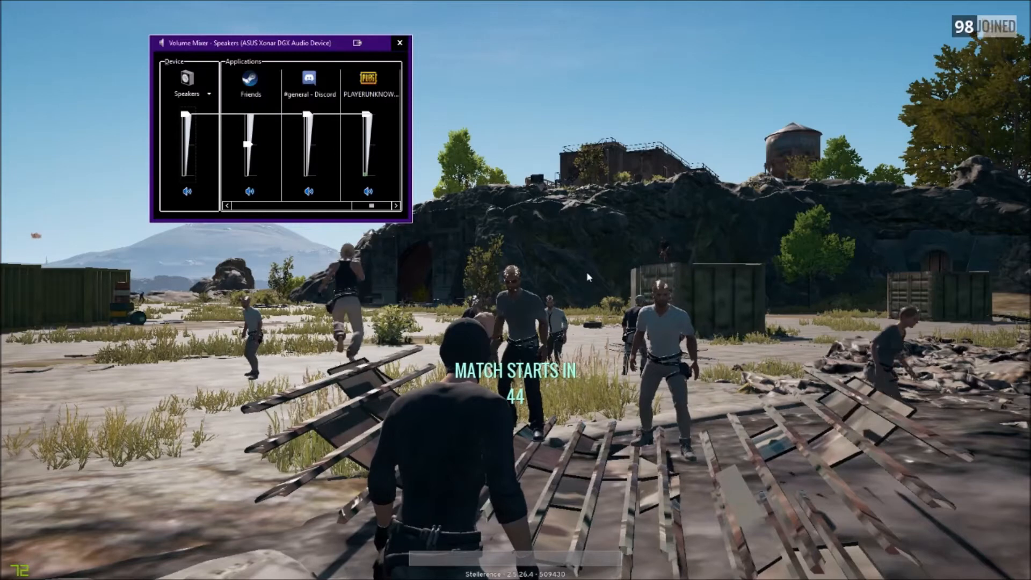
# Step: Test switching PUBG's volume between high and near-minimum levels during the match, leave it low, and return focus to the game
pyautogui.press('F1')
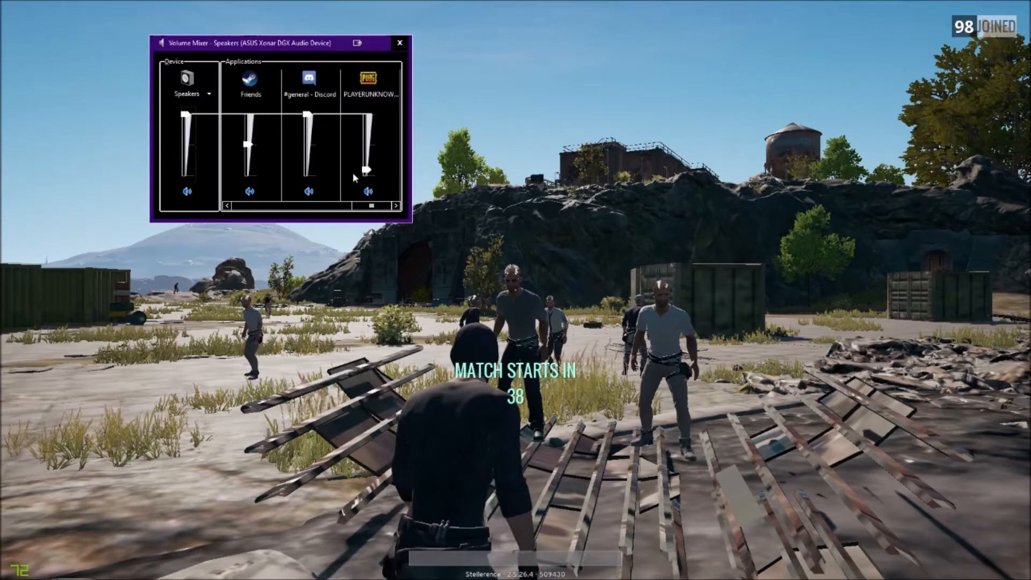
pyautogui.moveTo(369, 171); pyautogui.dragTo(372, 129)
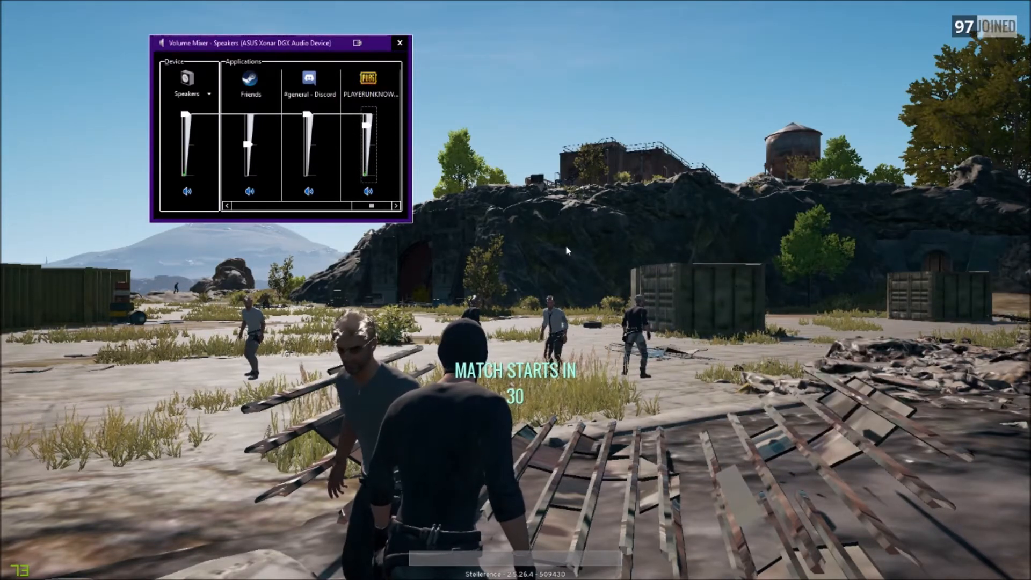
pyautogui.press('End')
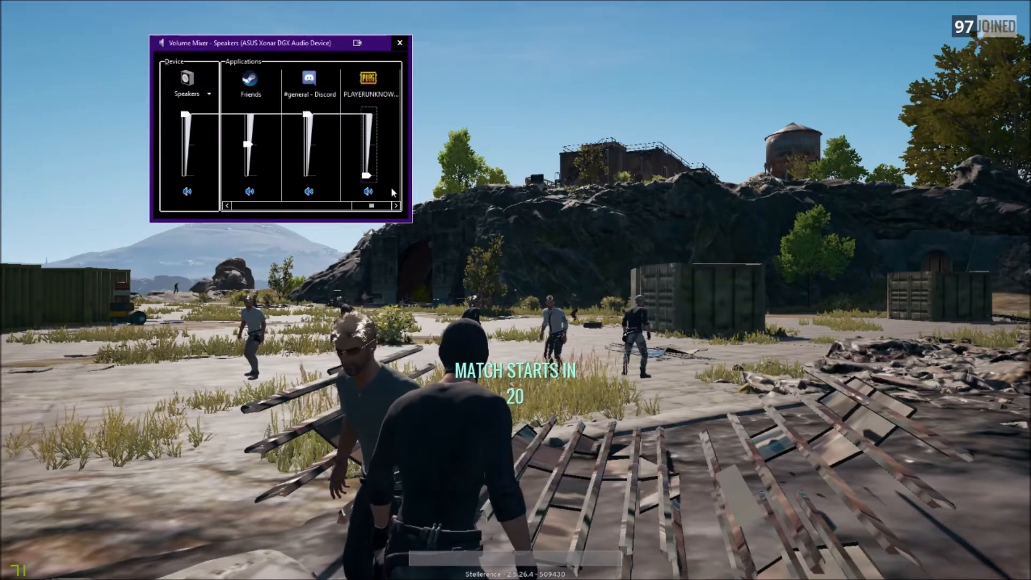
pyautogui.moveTo(367, 177); pyautogui.dragTo(367, 125)
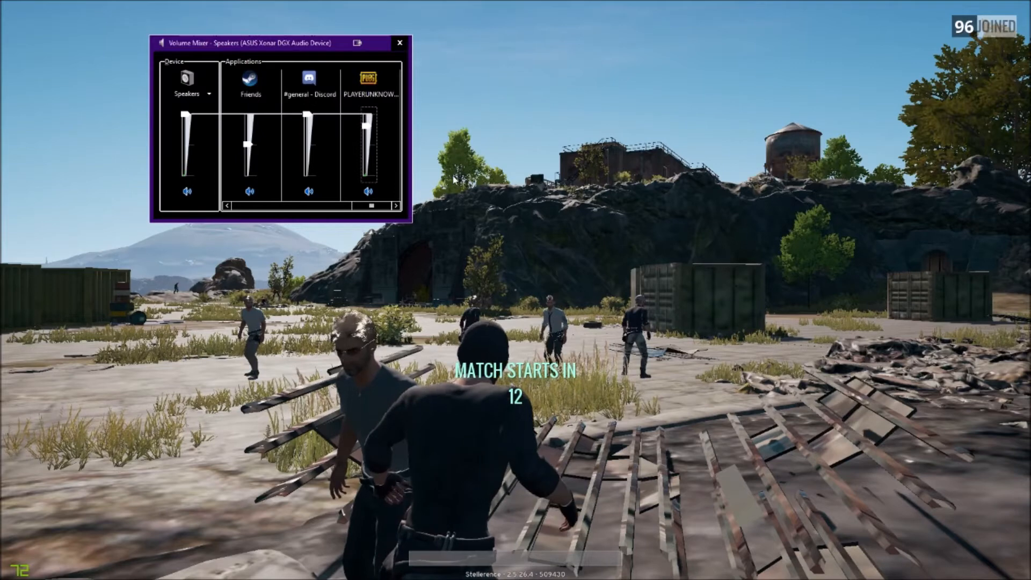
pyautogui.moveTo(367, 125); pyautogui.dragTo(367, 169)
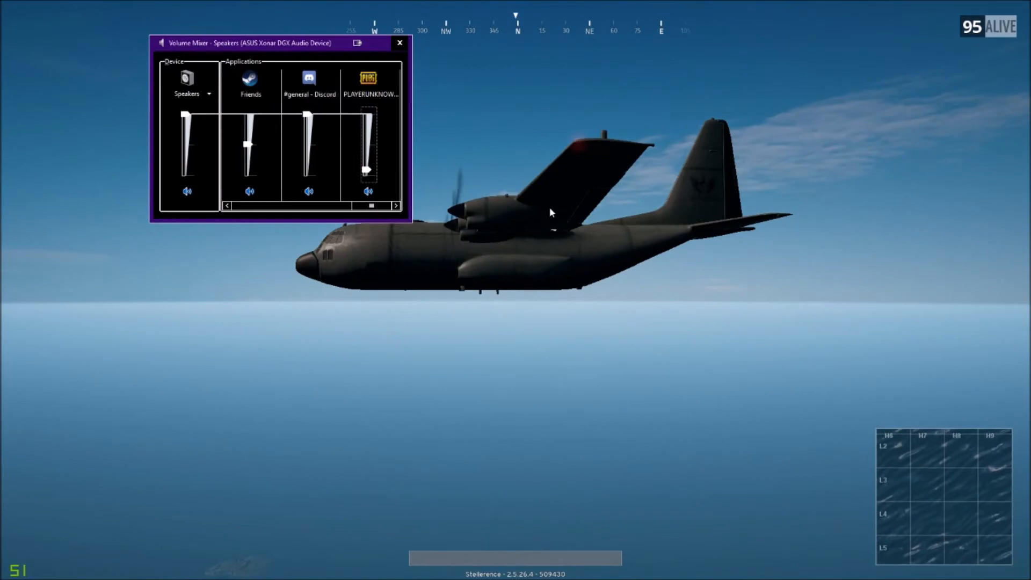
pyautogui.click(549, 211)
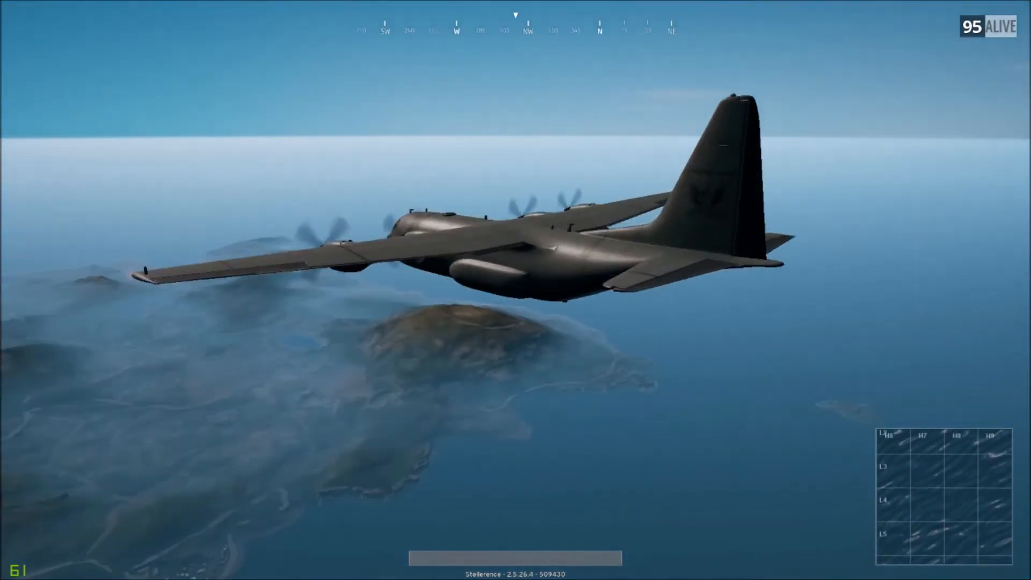
# Step: Bring up the in-match main menu and choose to exit to the lobby
pyautogui.press('Escape')
pyautogui.press('Escape')
pyautogui.press('Escape')
pyautogui.press('Escape')
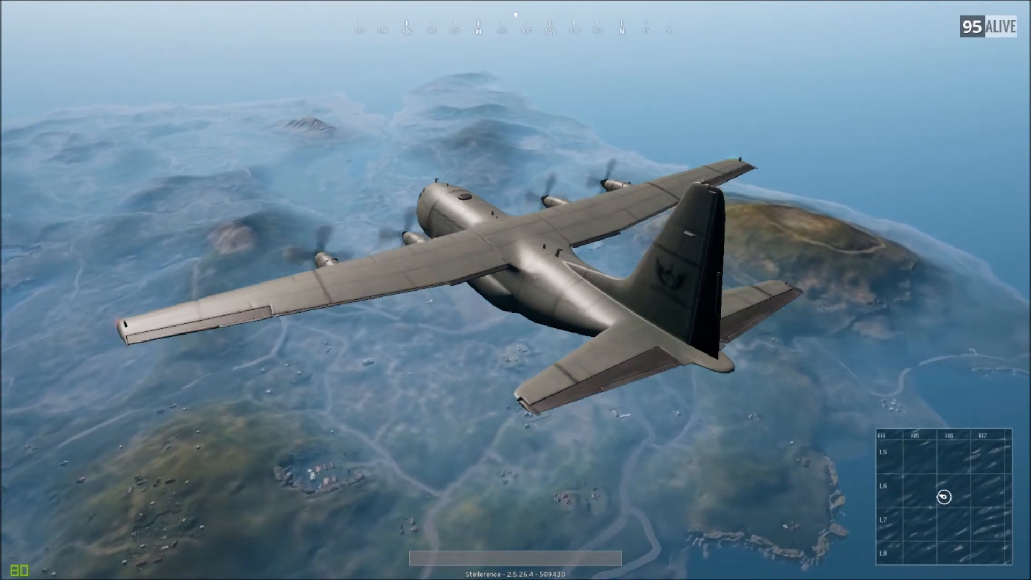
pyautogui.press('Escape')
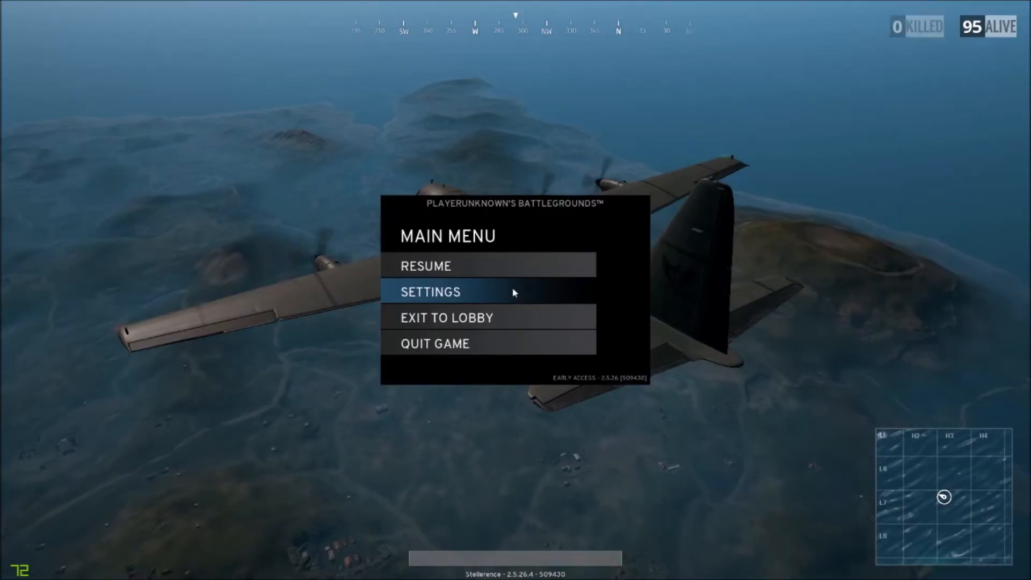
pyautogui.click(430, 319)
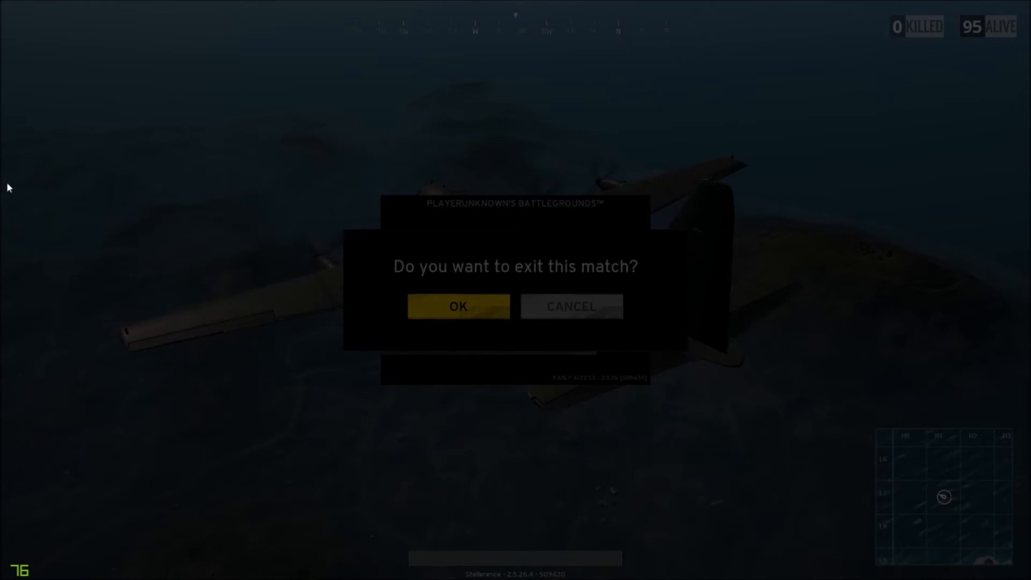